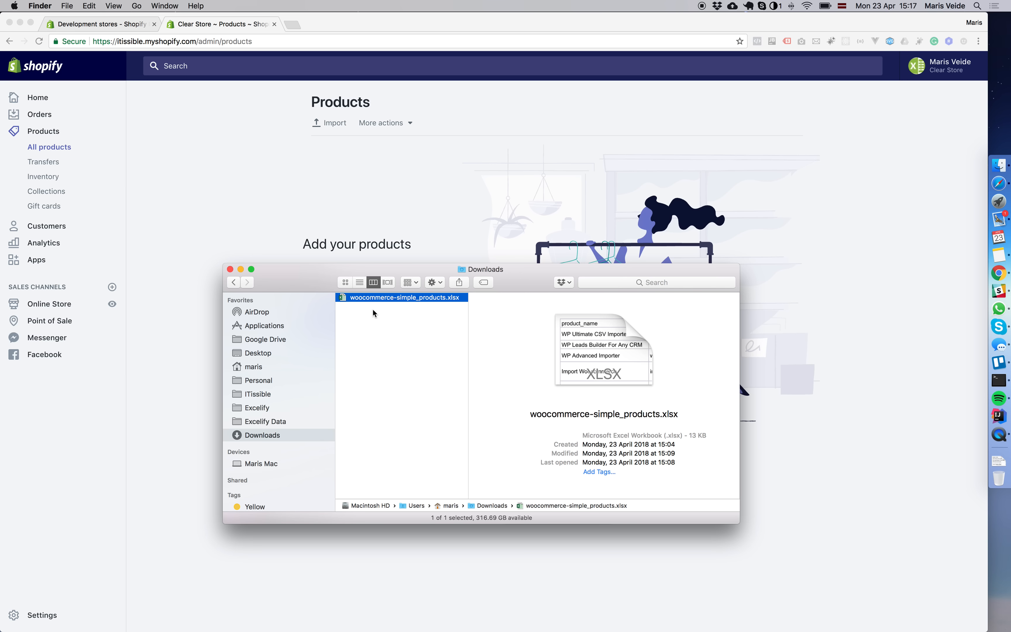
Open woocommerce-simple_products.xlsx from Downloads and enlarge the sheet to 180% to review its product columns.
{"action": "double_click", "coordinate": [359, 298]}
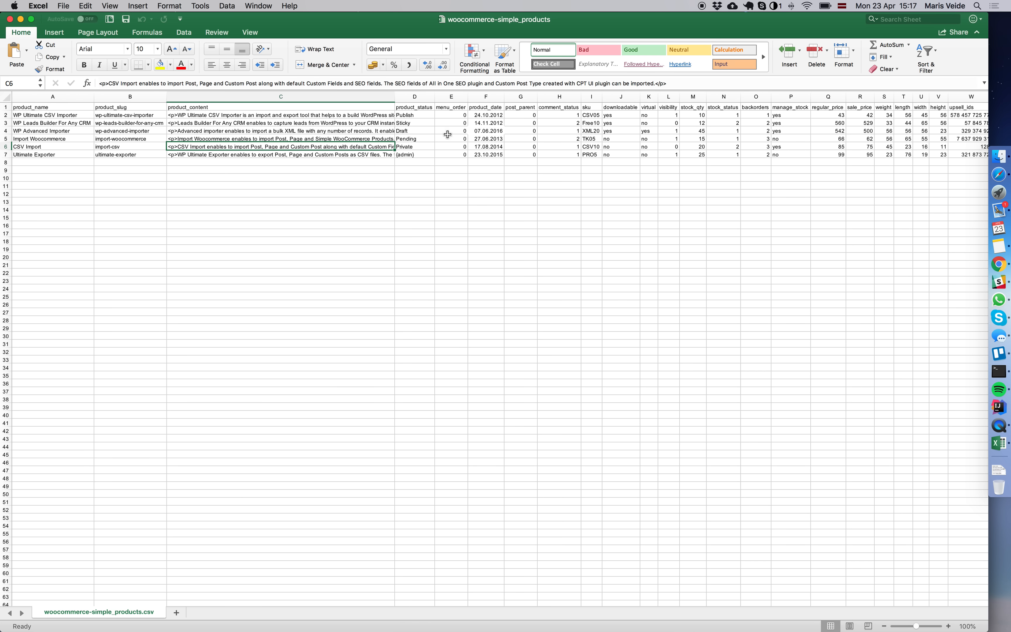
{"action": "left_click_drag", "start_coordinate": [918, 628], "coordinate": [921, 626]}
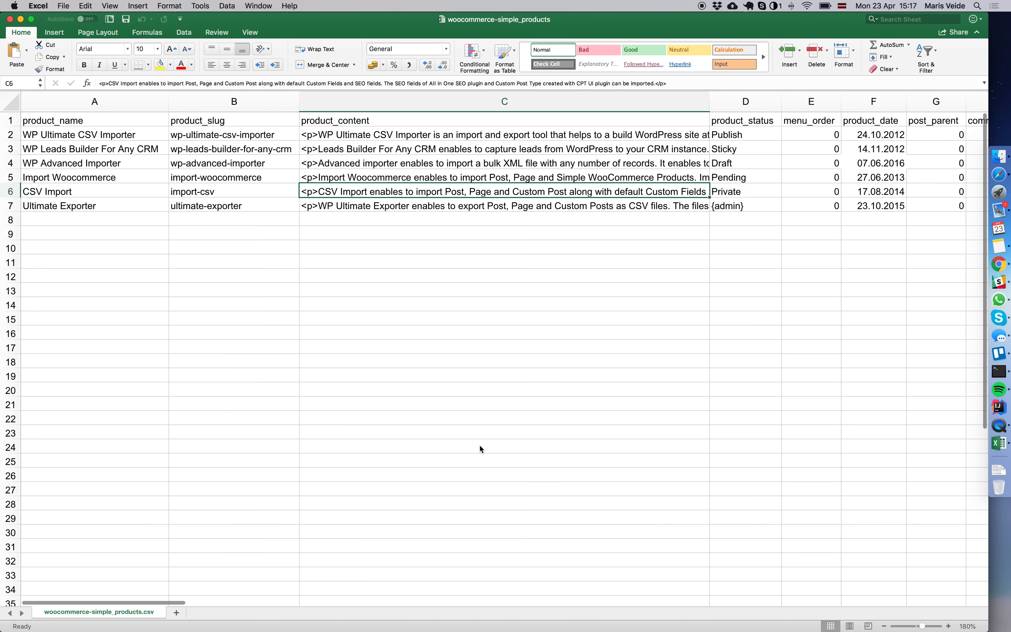
{"action": "scroll", "coordinate": [271, 318], "scroll_direction": "right", "scroll_amount": 10}
{"action": "scroll", "coordinate": [304, 314], "scroll_direction": "left", "scroll_amount": 10}
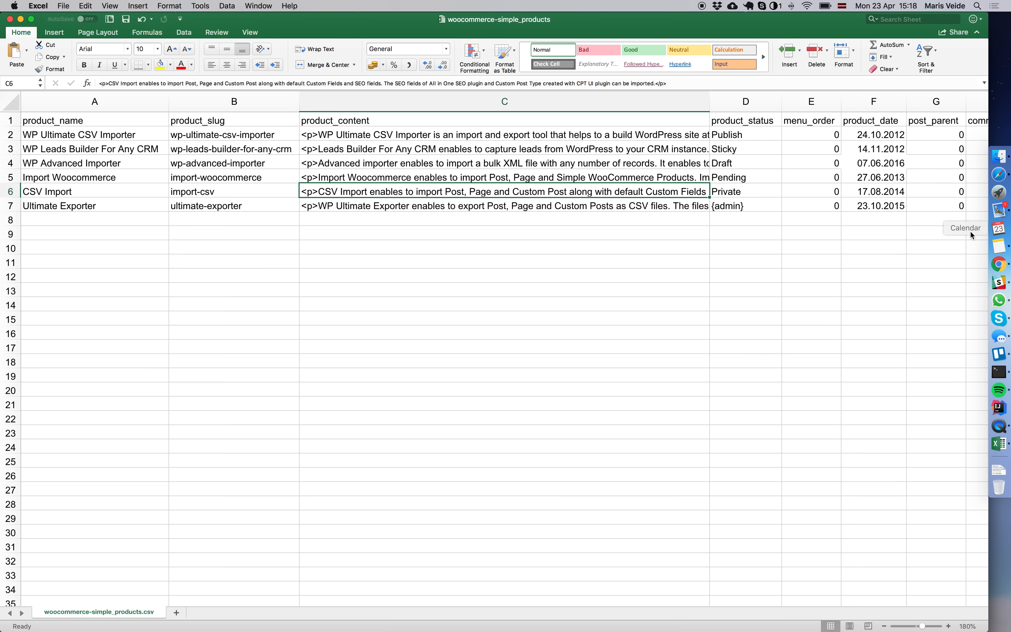
Switch to Safari and open the excelify.io website.
{"action": "left_click", "coordinate": [994, 175]}
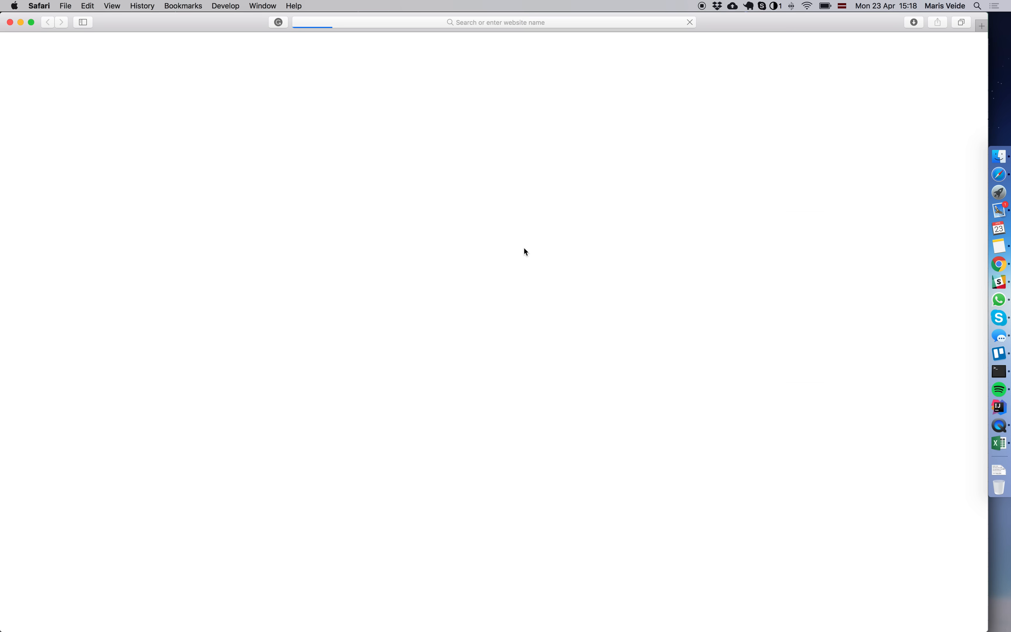
{"action": "left_click", "coordinate": [518, 24]}
{"action": "type", "text": "excelify"}
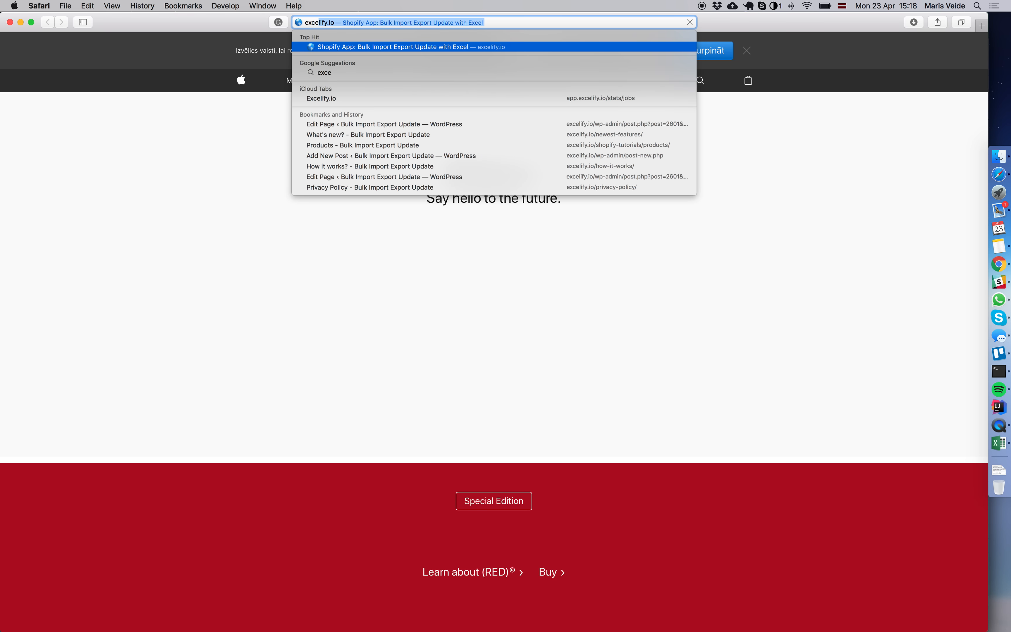
{"action": "key", "text": "Return"}
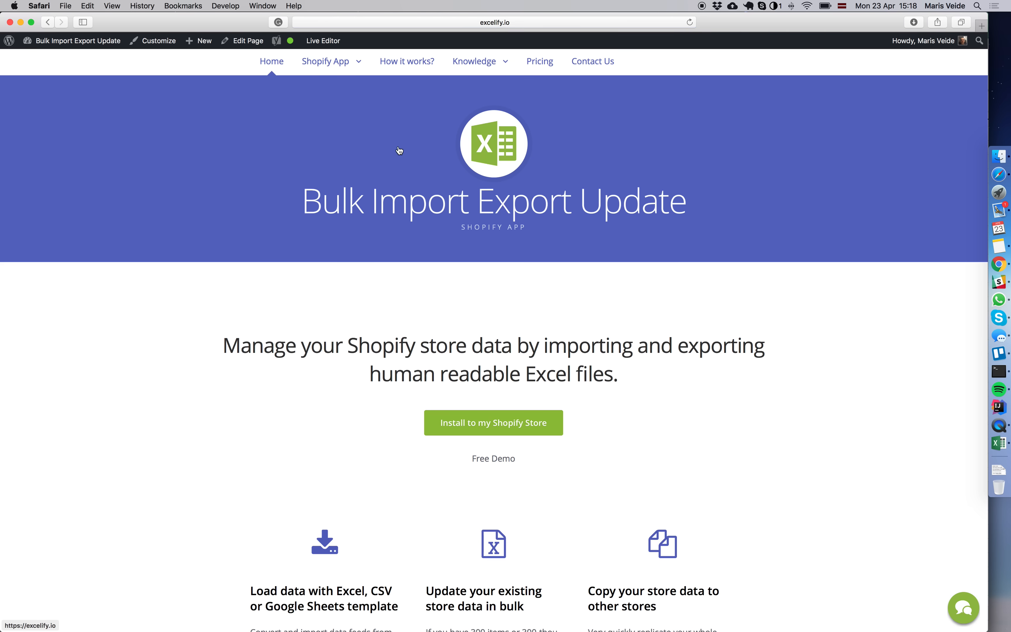
Download the Excel template file from the site's Excelify Template documentation and open Shopify-Import-Demo.xlsx from Downloads.
{"action": "mouse_move", "coordinate": [480, 65]}
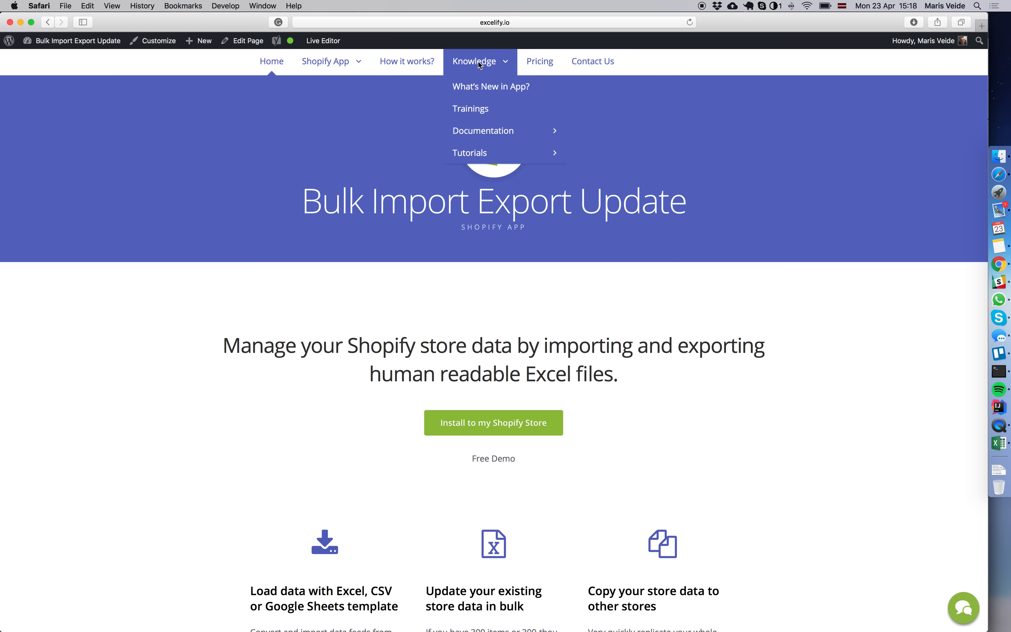
{"action": "mouse_move", "coordinate": [514, 131]}
{"action": "left_click", "coordinate": [609, 132]}
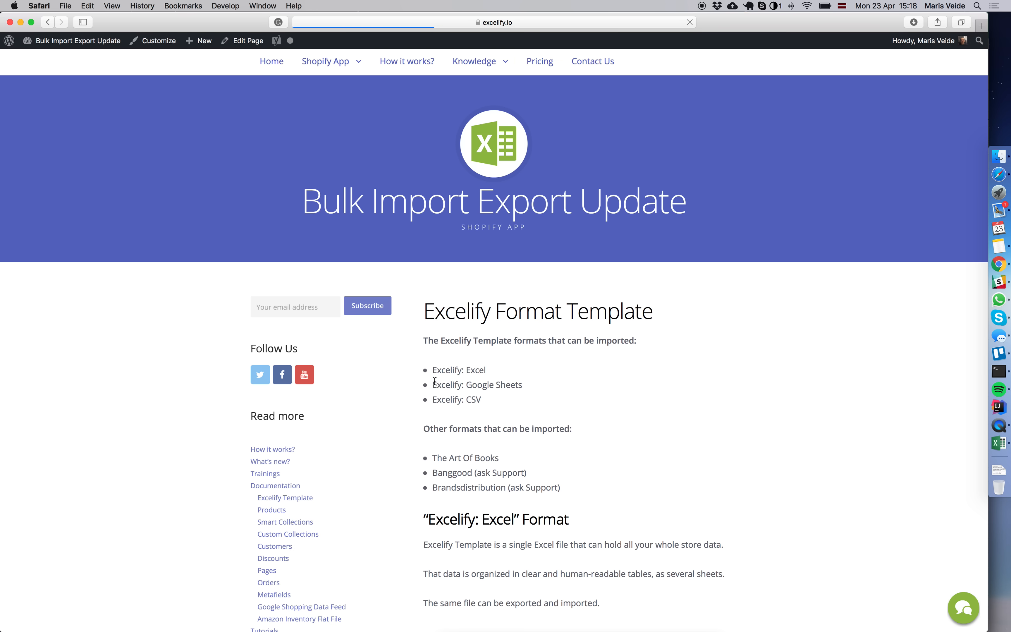
{"action": "scroll", "coordinate": [512, 397], "scroll_direction": "down", "scroll_amount": 10}
{"action": "left_click", "coordinate": [590, 386]}
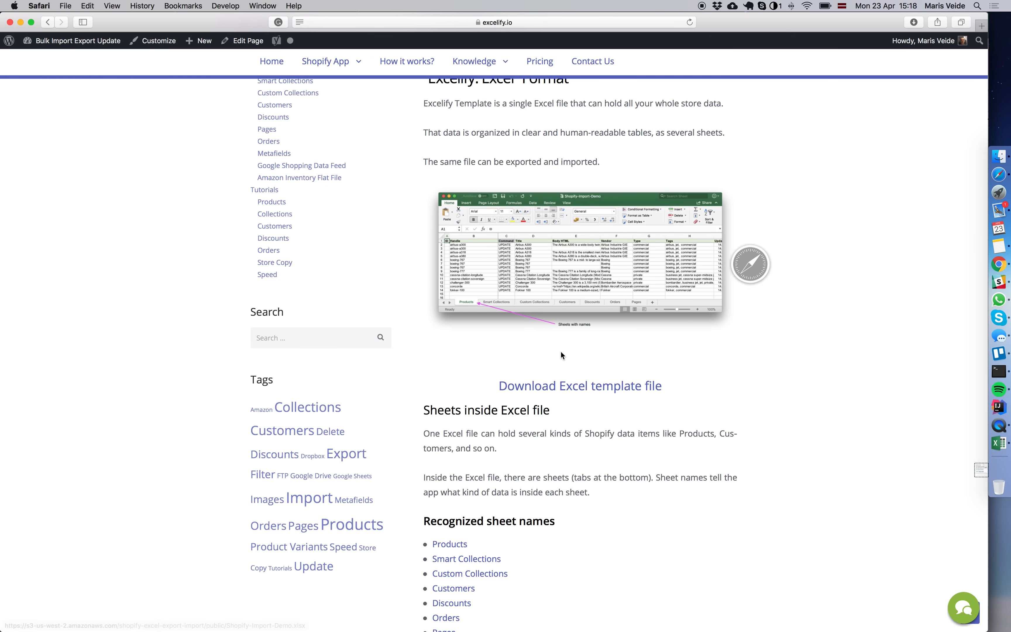
{"action": "left_click", "coordinate": [998, 156]}
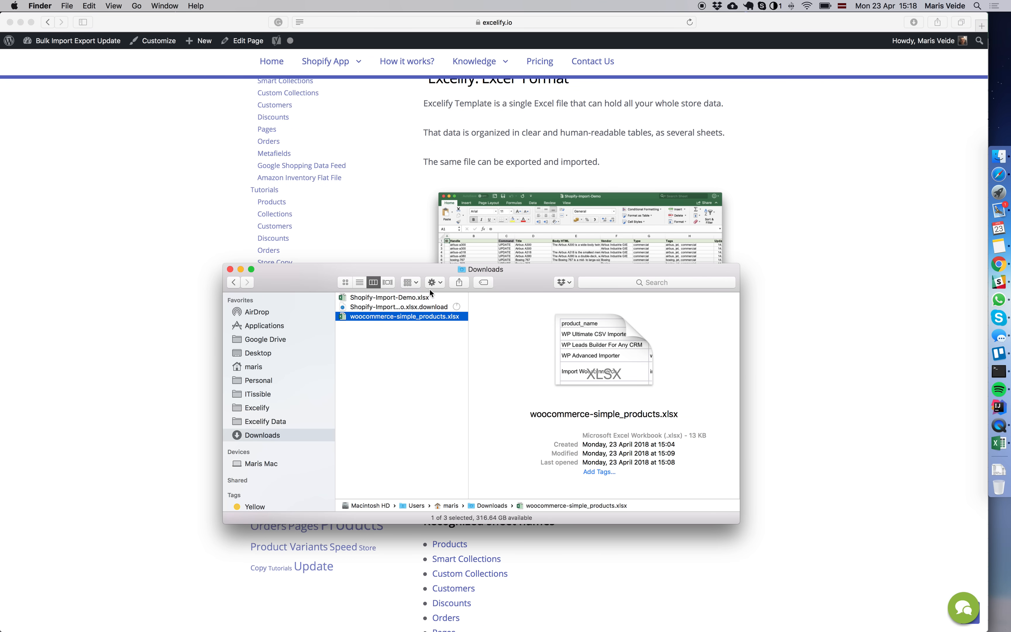
{"action": "double_click", "coordinate": [433, 297]}
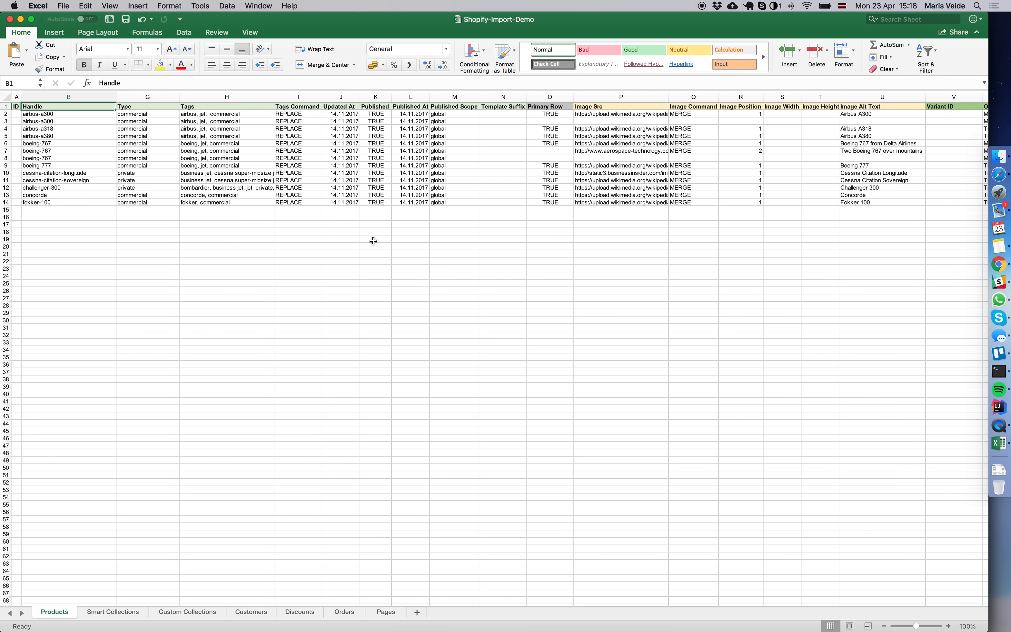
Rename the WooCommerce workbook's only sheet to Products, matching the sheet name in the Shopify-Import-Demo template.
{"action": "key", "text": "super+grave"}
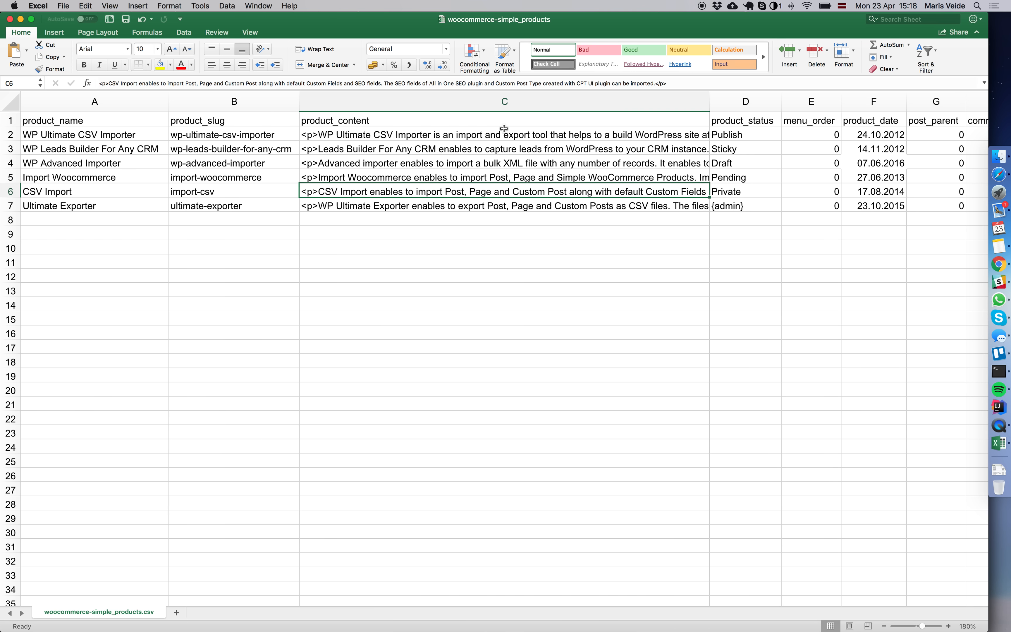
{"action": "scroll", "coordinate": [375, 163], "scroll_direction": "right", "scroll_amount": 10}
{"action": "scroll", "coordinate": [293, 172], "scroll_direction": "left", "scroll_amount": 10}
{"action": "left_click", "coordinate": [420, 163]}
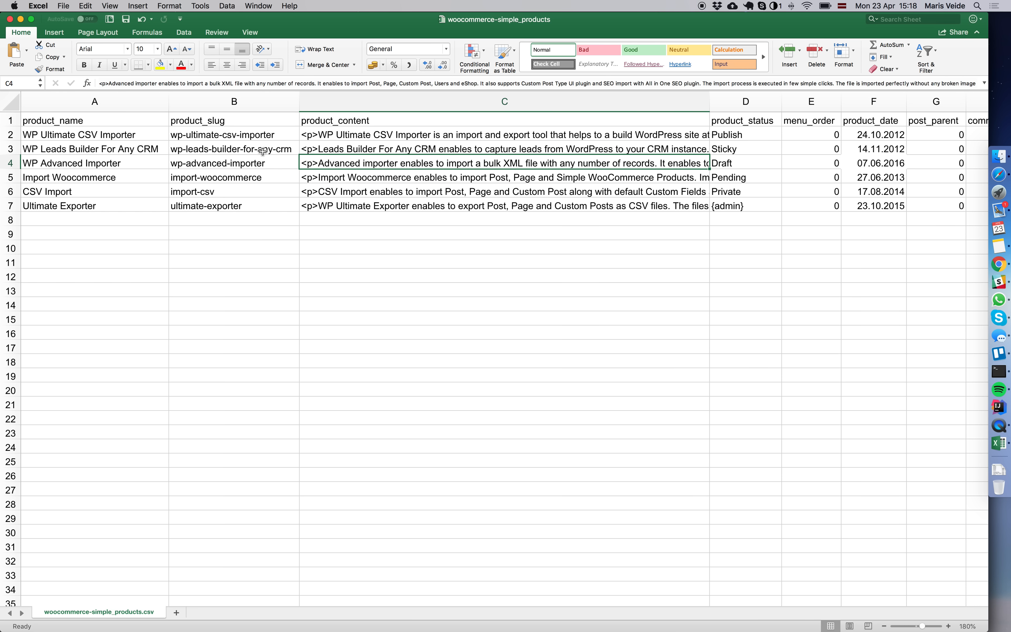
{"action": "key", "text": "super+grave"}
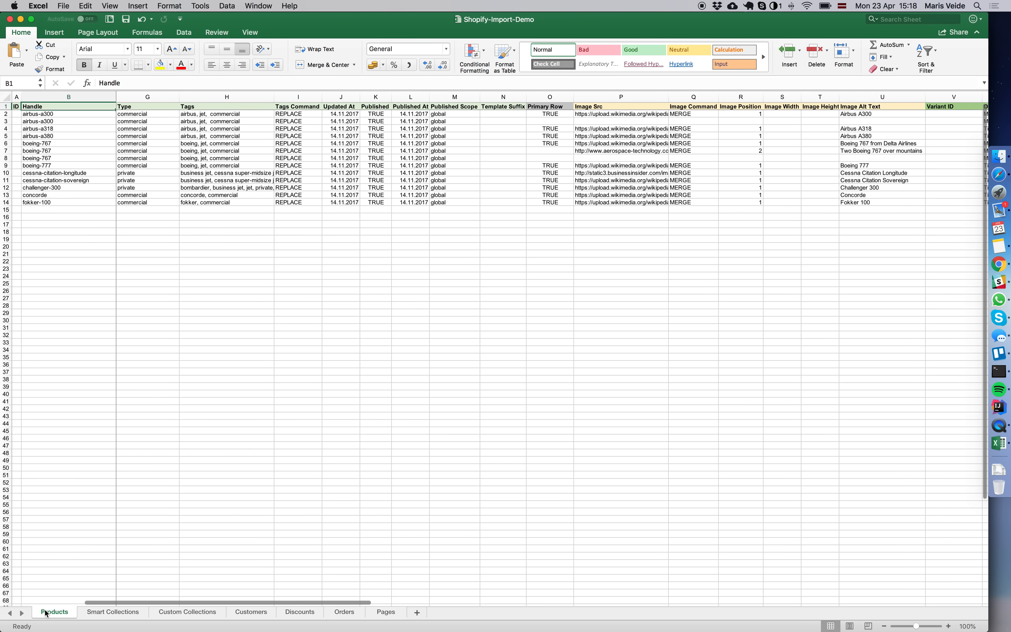
{"action": "key", "text": "super+grave"}
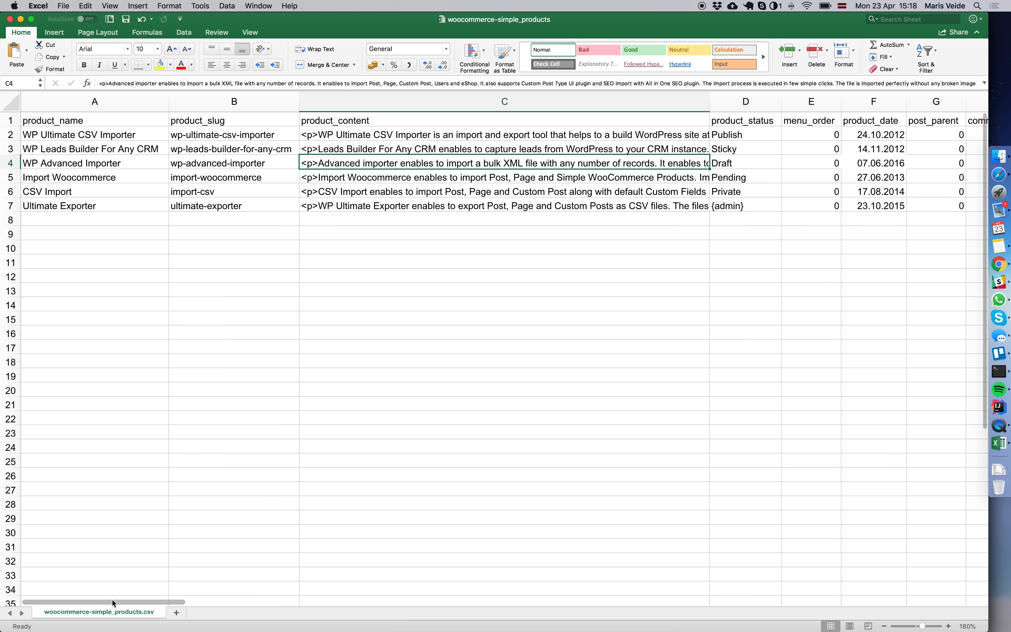
{"action": "double_click", "coordinate": [99, 611]}
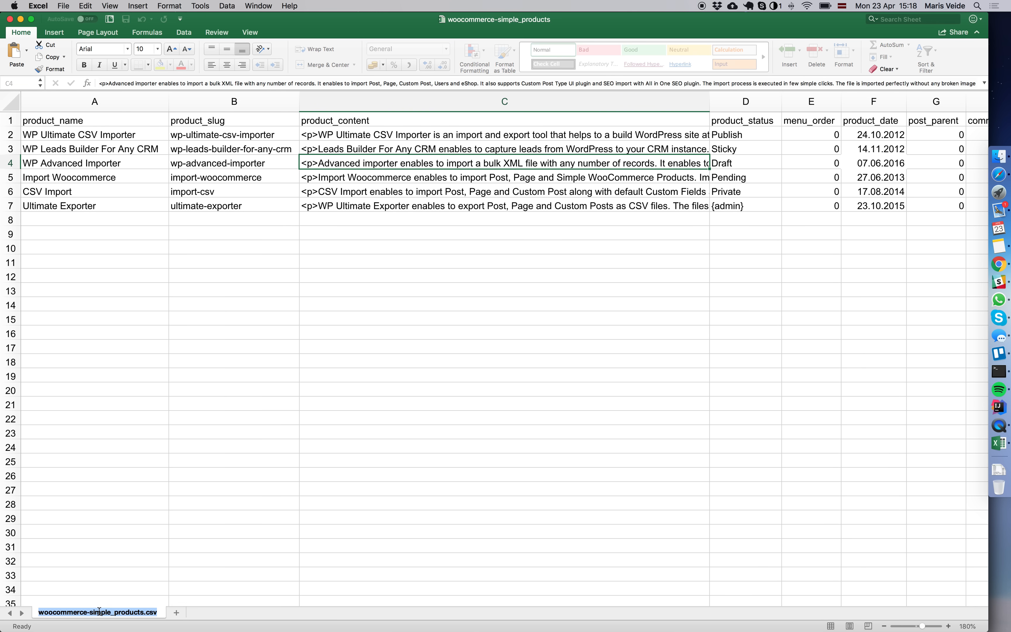
{"action": "type", "text": "P"}
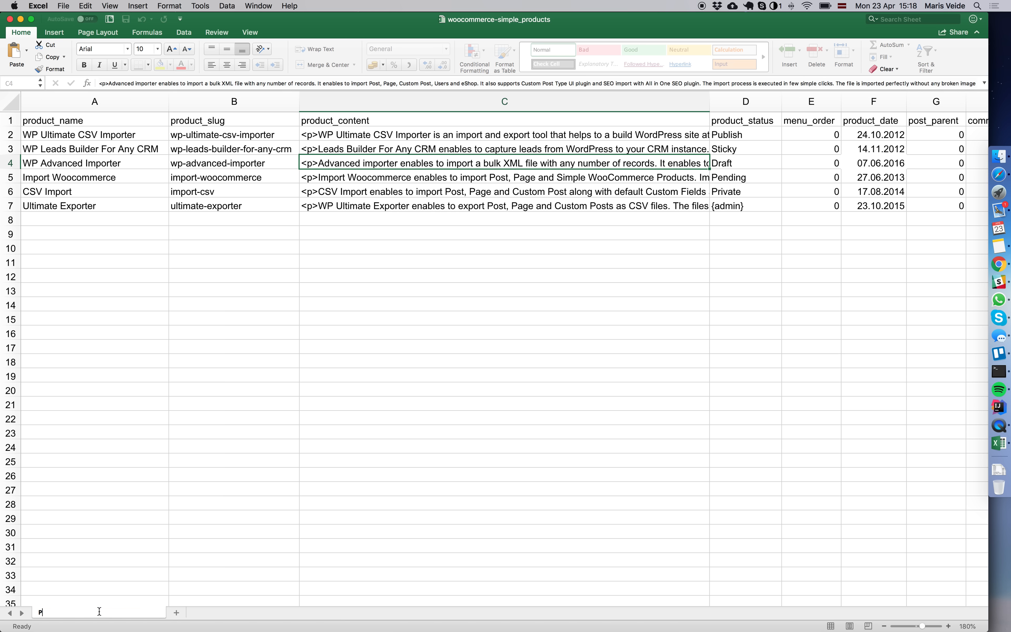
{"action": "type", "text": "roducts"}
{"action": "key", "text": "Return"}
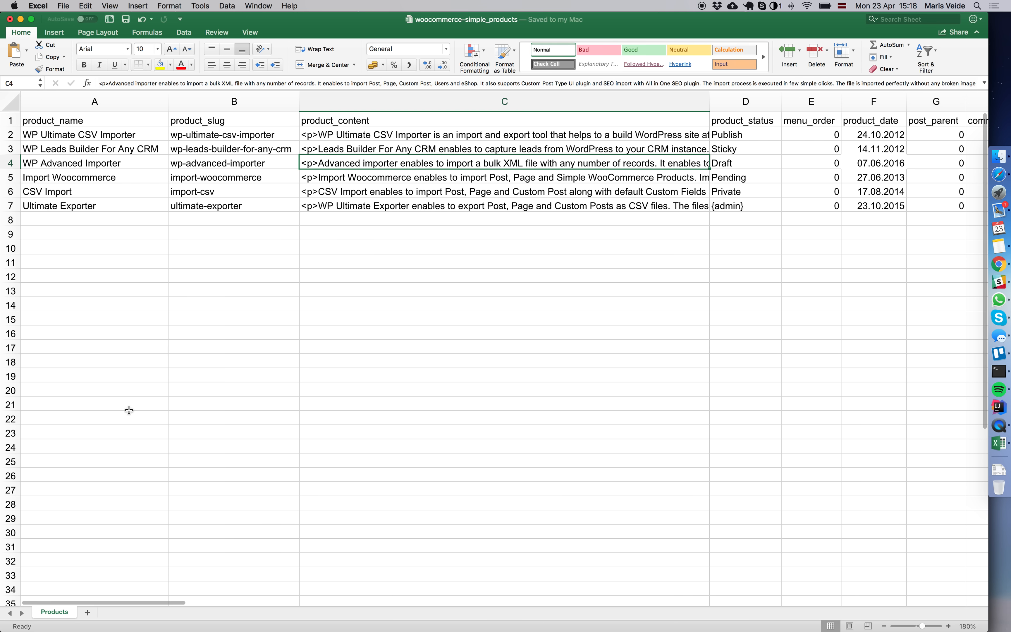
Save the WooCommerce workbook in Downloads as Excelify-import.xlsx in Excel Workbook format.
{"action": "scroll", "coordinate": [352, 215], "scroll_direction": "right", "scroll_amount": 5}
{"action": "scroll", "coordinate": [347, 221], "scroll_direction": "left", "scroll_amount": 5}
{"action": "key", "text": "super+s"}
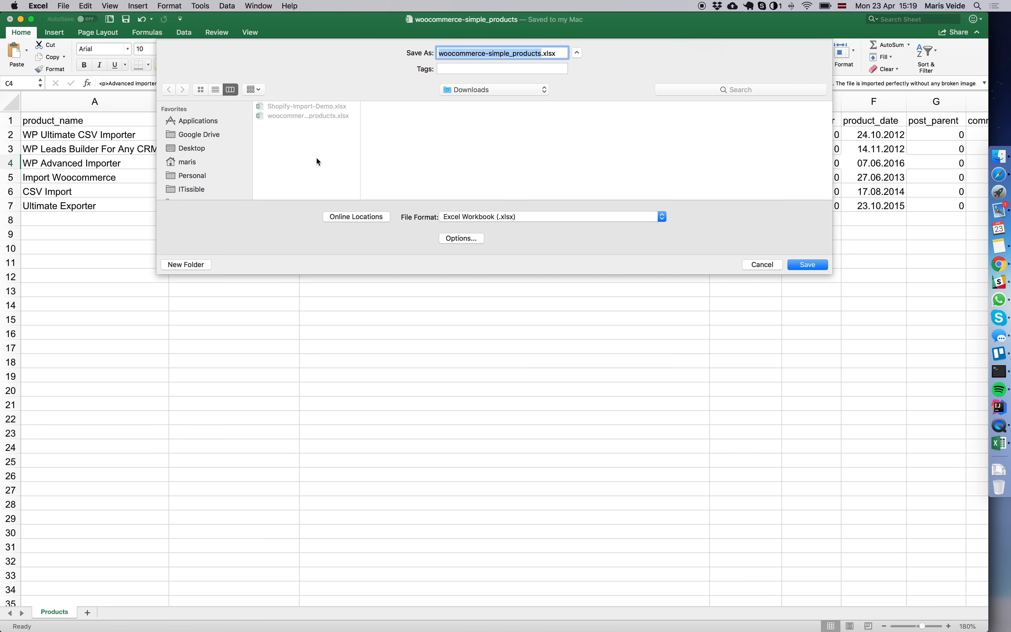
{"action": "type", "text": "Excelify-import"}
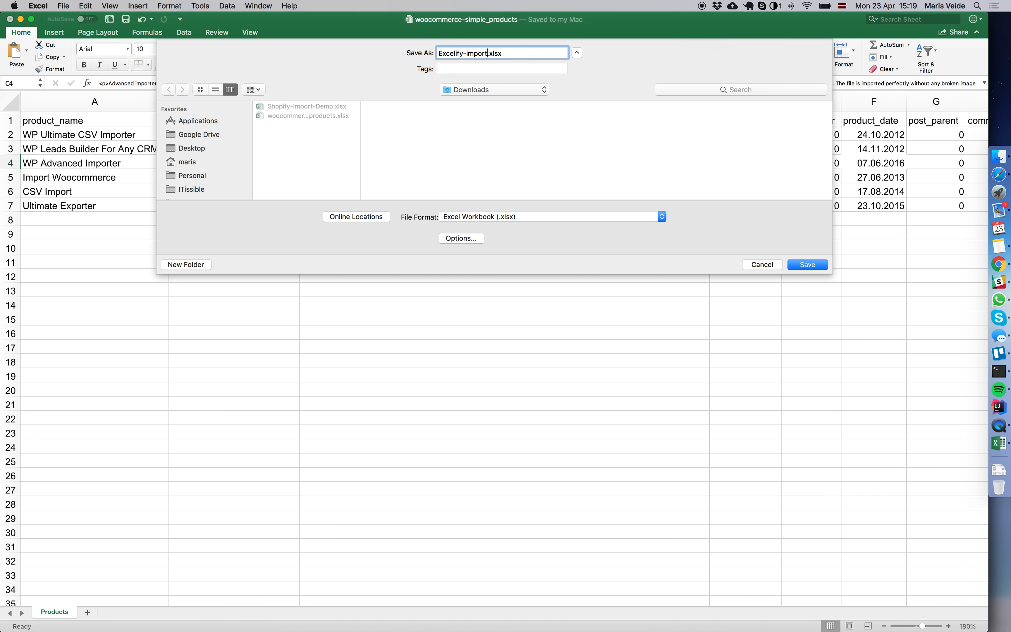
{"action": "key", "text": "Return"}
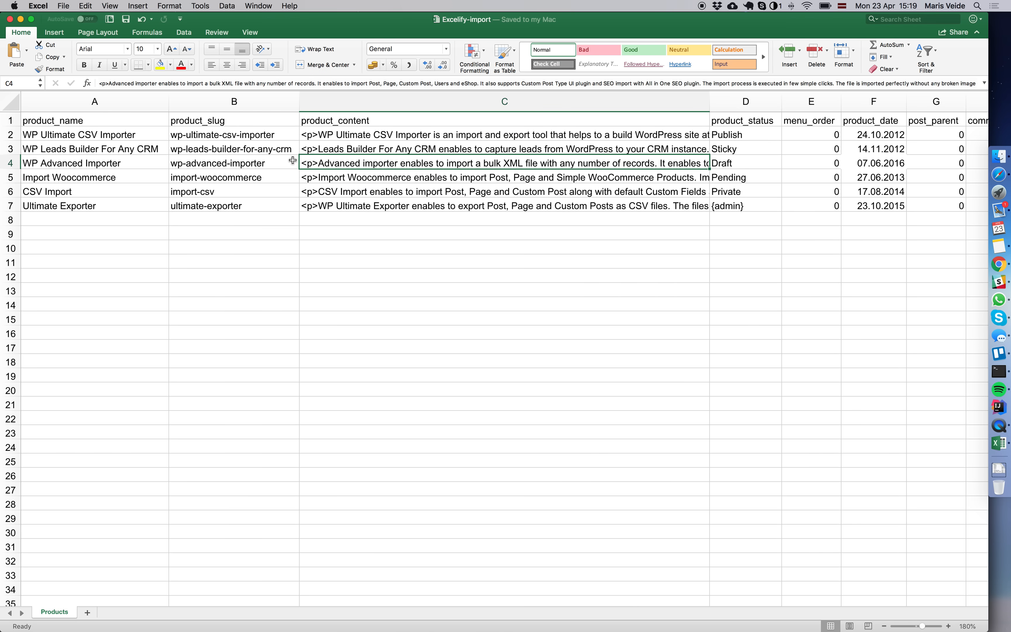
Replace the product_name header in A1 of Excelify-import with the Title header copied from the Shopify-Import-Demo template.
{"action": "left_click", "coordinate": [104, 122]}
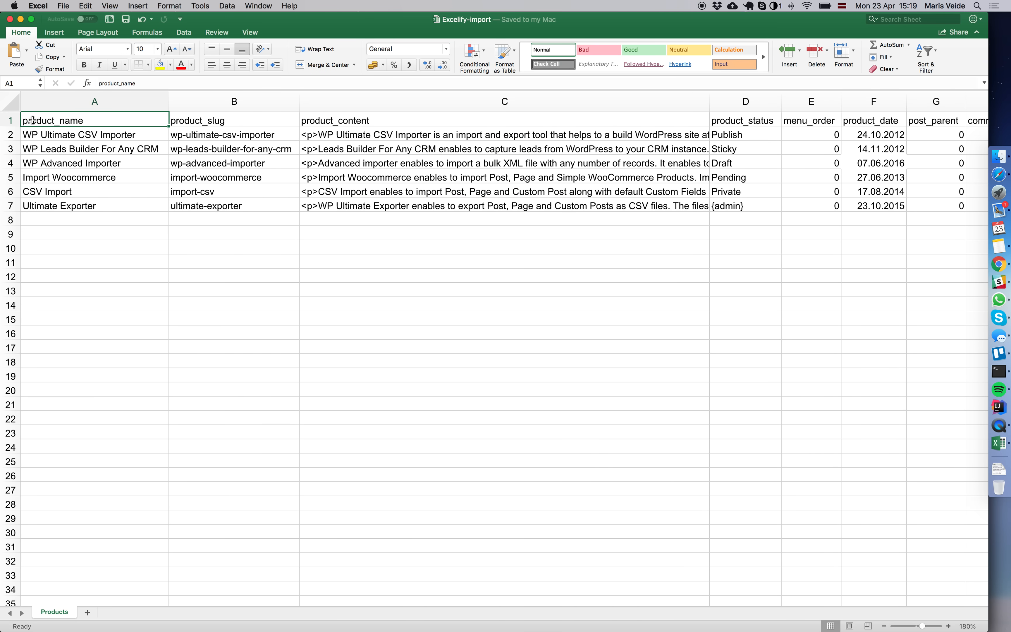
{"action": "left_click_drag", "start_coordinate": [82, 136], "coordinate": [93, 206]}
{"action": "left_click", "coordinate": [92, 205]}
{"action": "left_click", "coordinate": [96, 124]}
{"action": "key", "text": "super+grave"}
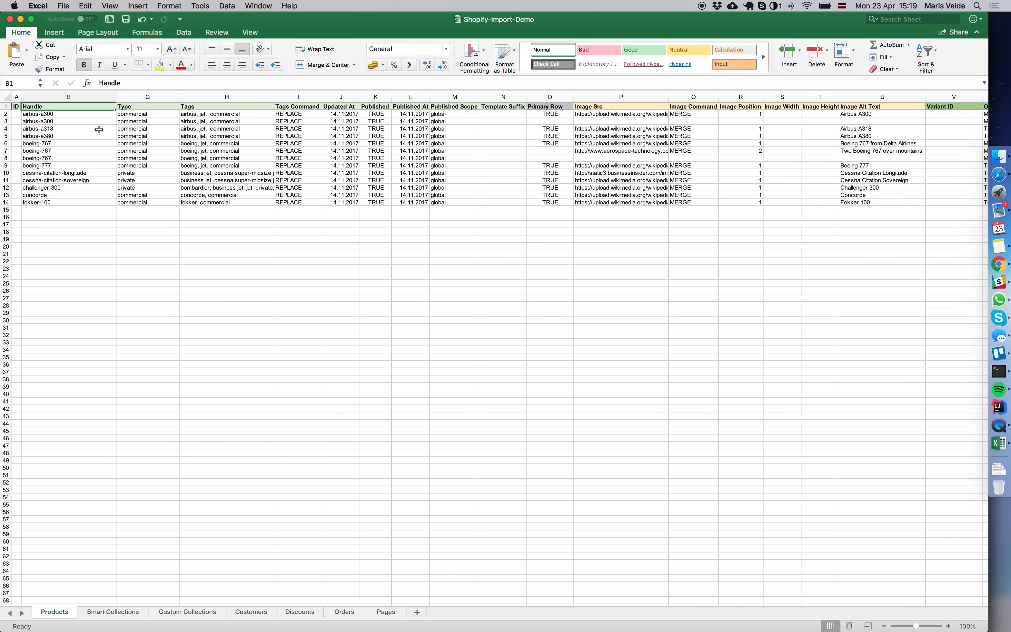
{"action": "scroll", "coordinate": [123, 137], "scroll_direction": "left", "scroll_amount": 4}
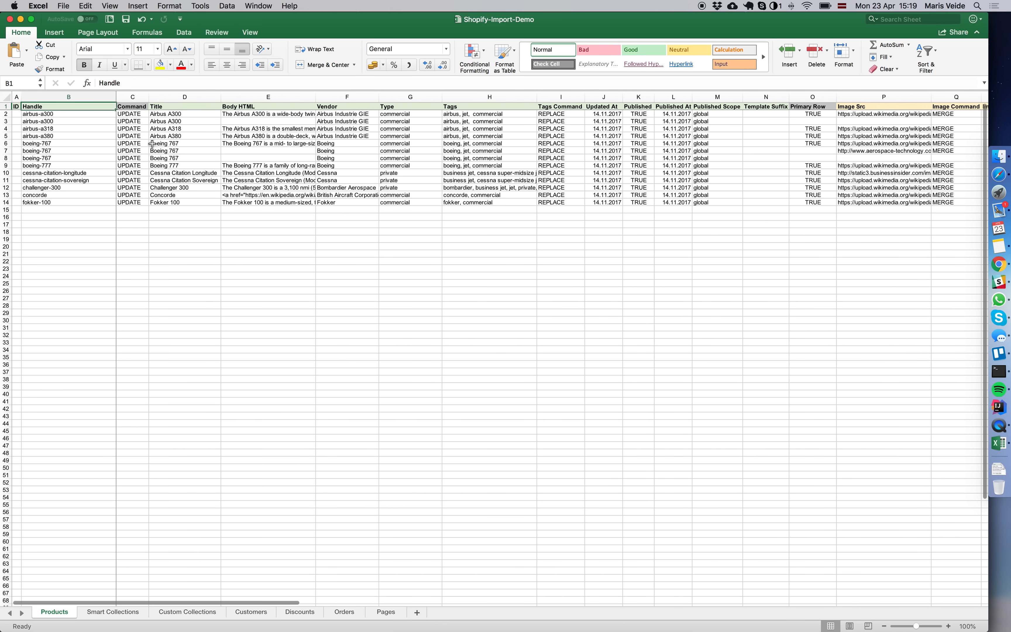
{"action": "key", "text": "Right"}
{"action": "key", "text": "Right"}
{"action": "key", "text": "super+c"}
{"action": "key", "text": "super+grave"}
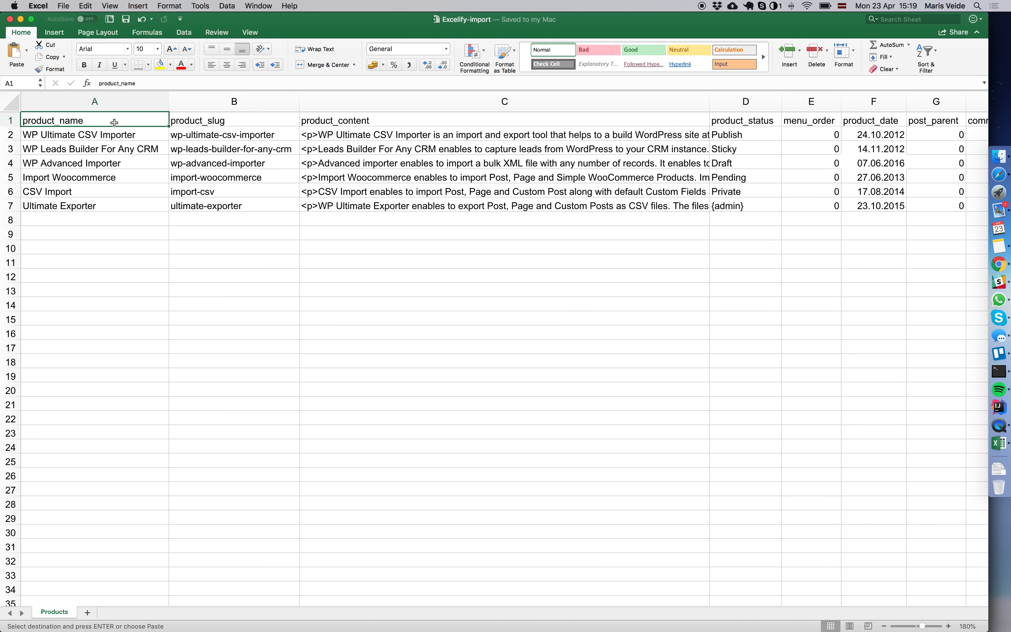
{"action": "key", "text": "super+v"}
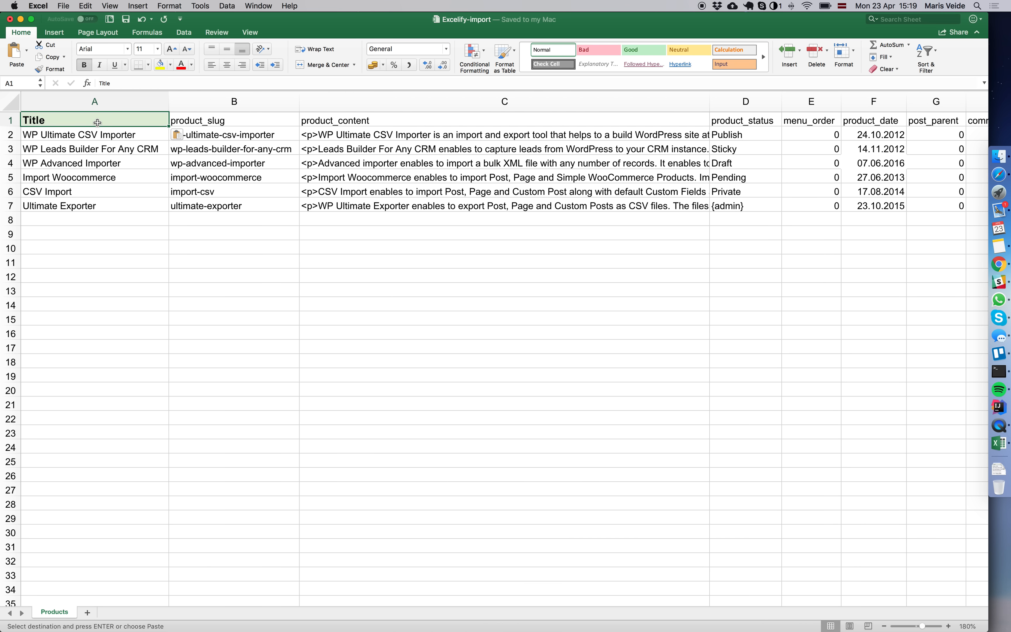
Replace the product_slug header in B1 with the Handle header copied from the template workbook.
{"action": "left_click_drag", "start_coordinate": [126, 123], "coordinate": [124, 203]}
{"action": "left_click", "coordinate": [124, 203]}
{"action": "left_click", "coordinate": [232, 123]}
{"action": "left_click", "coordinate": [226, 136]}
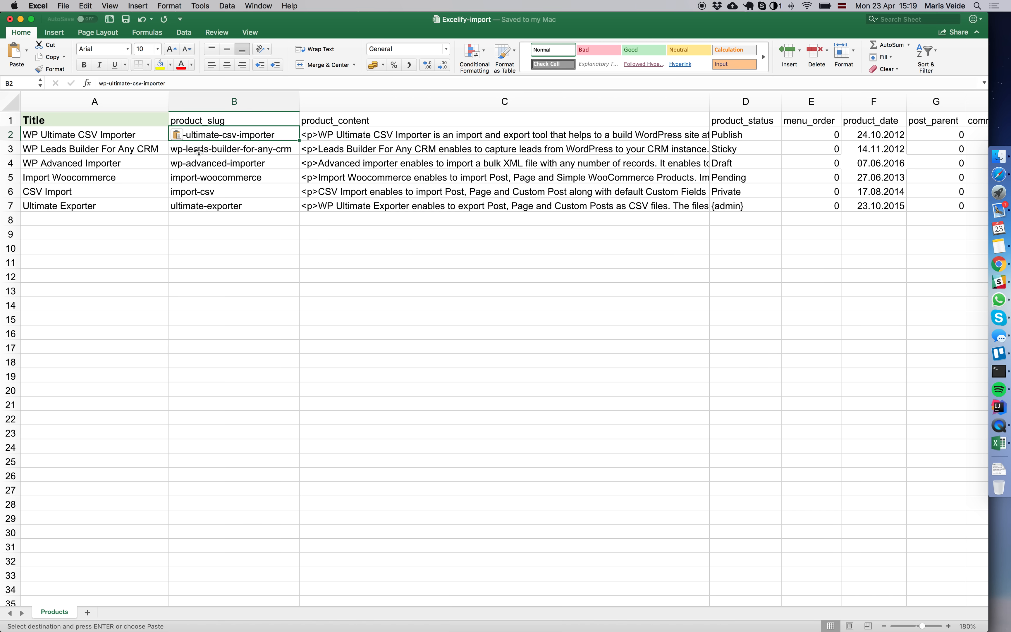
{"action": "left_click", "coordinate": [230, 121]}
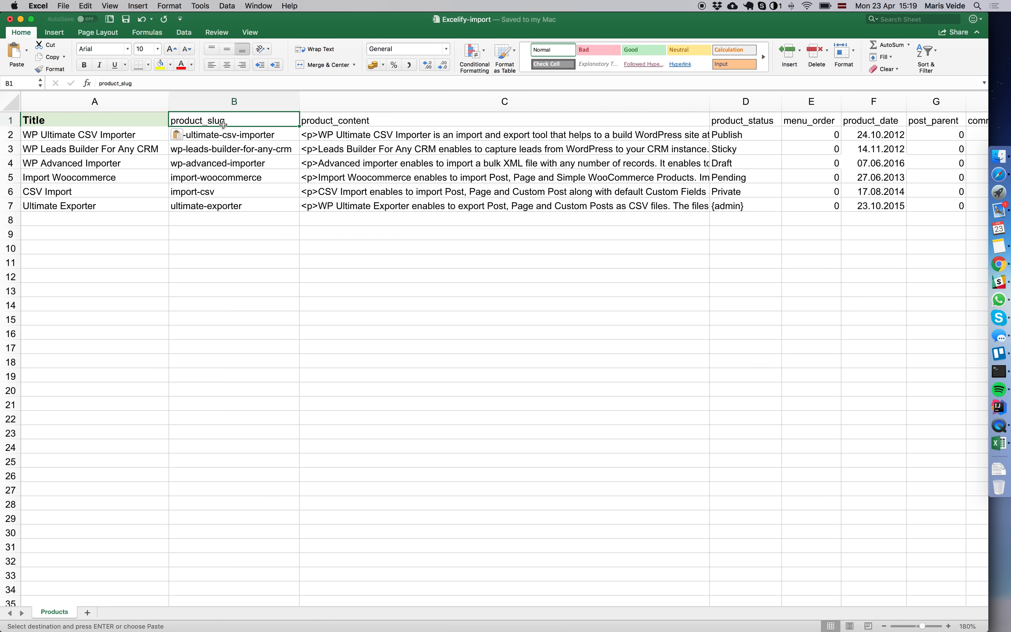
{"action": "key", "text": "super+grave"}
{"action": "left_click", "coordinate": [66, 108]}
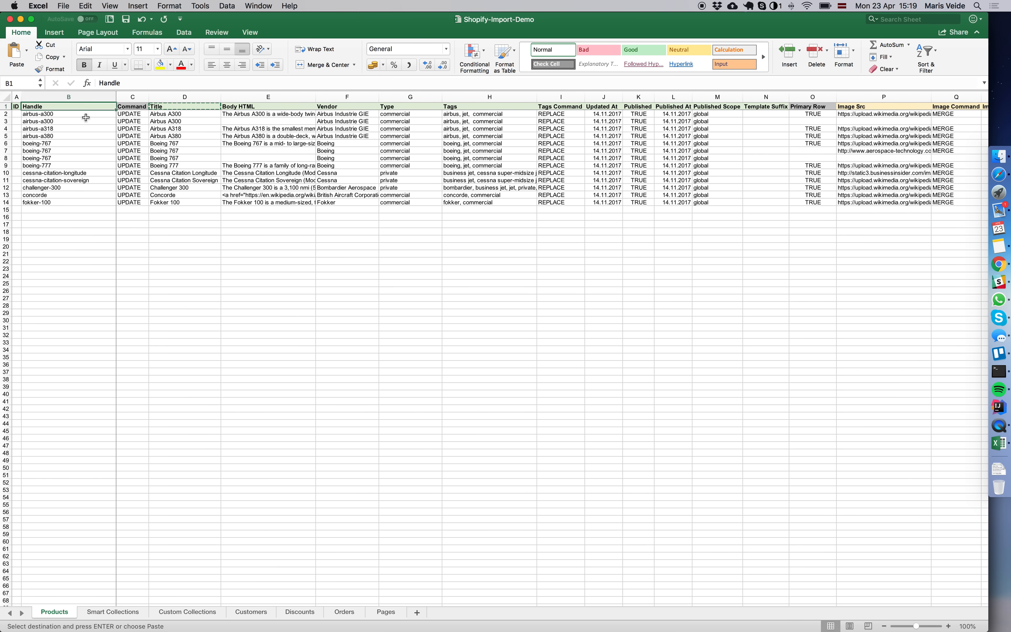
{"action": "key", "text": "super+c"}
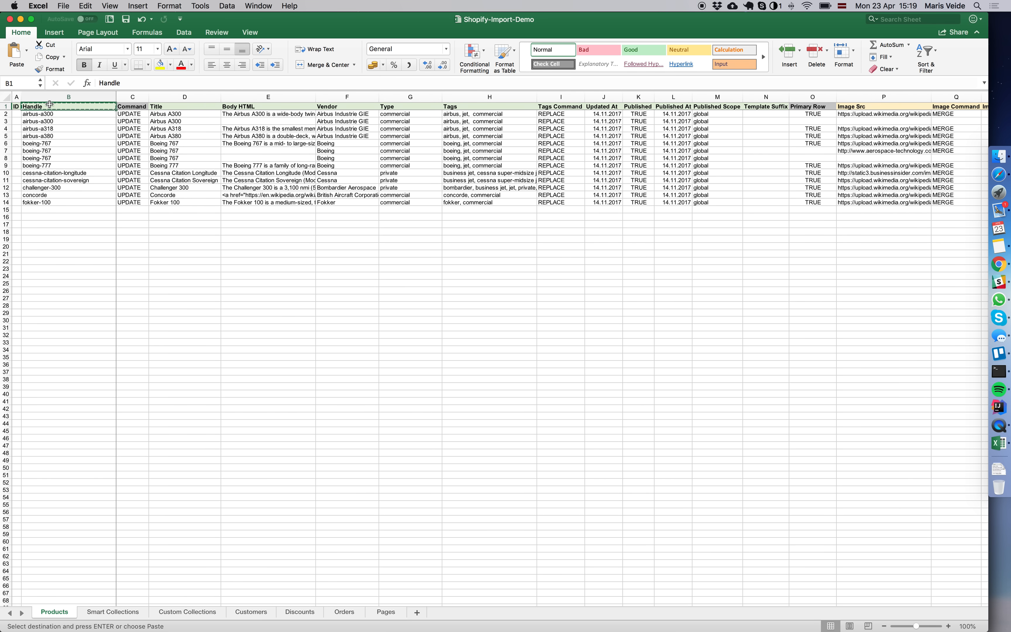
{"action": "key", "text": "super+grave"}
{"action": "key", "text": "super+v"}
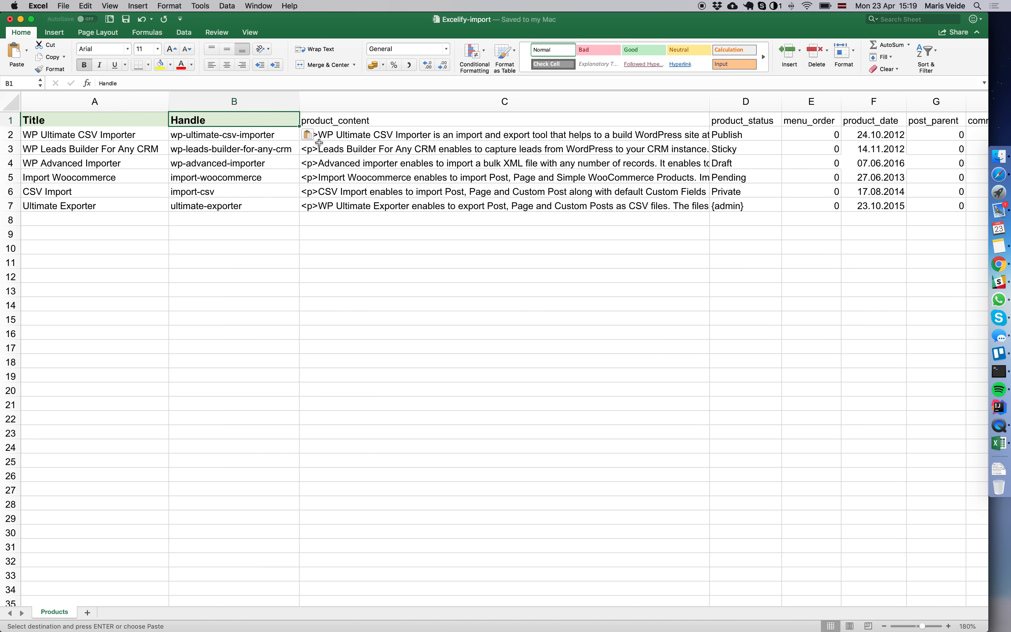
Replace the product_content header in C1 with the Body HTML header copied from the template workbook.
{"action": "left_click", "coordinate": [349, 120]}
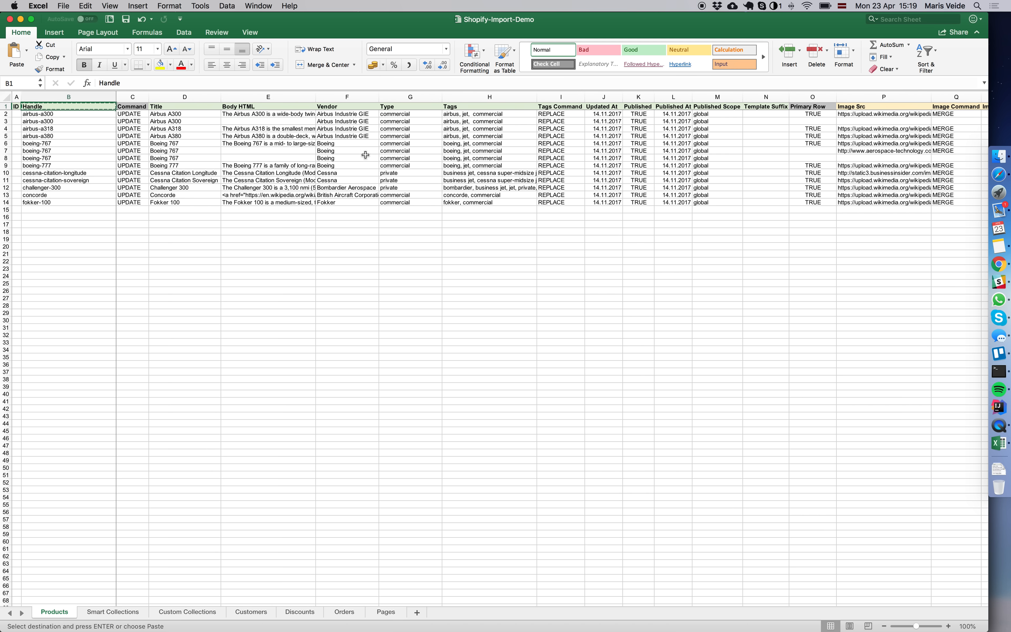
{"action": "key", "text": "super+grave"}
{"action": "left_click", "coordinate": [265, 107]}
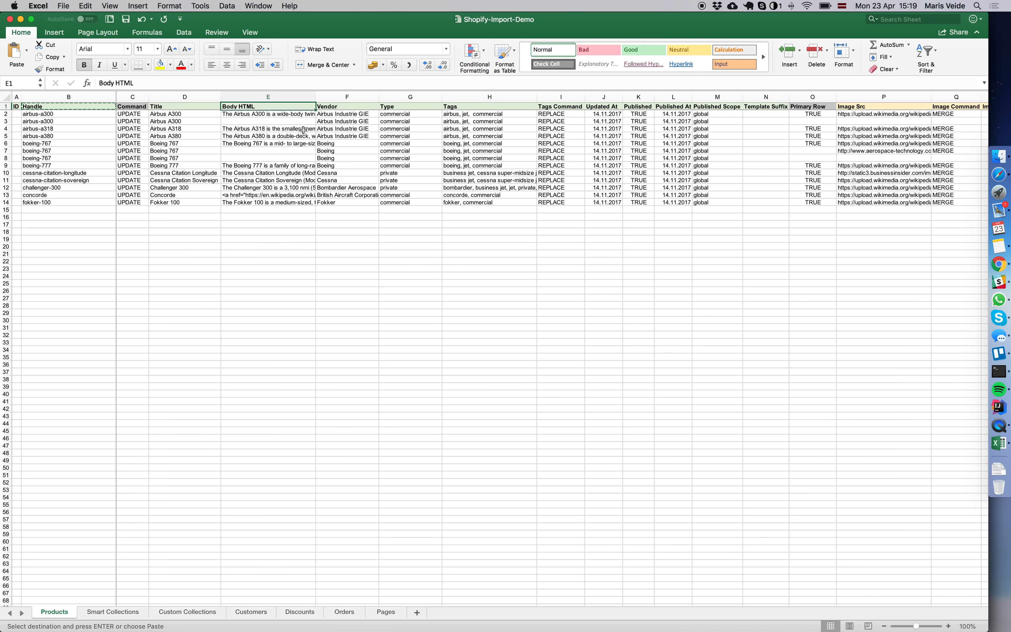
{"action": "key", "text": "super+c"}
{"action": "key", "text": "super+grave"}
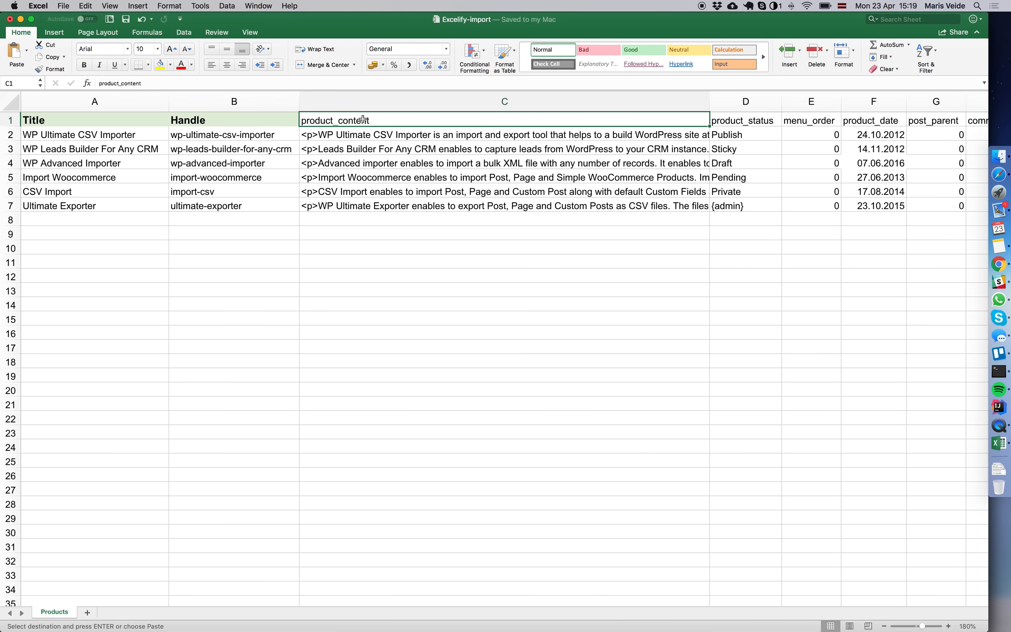
{"action": "key", "text": "super+v"}
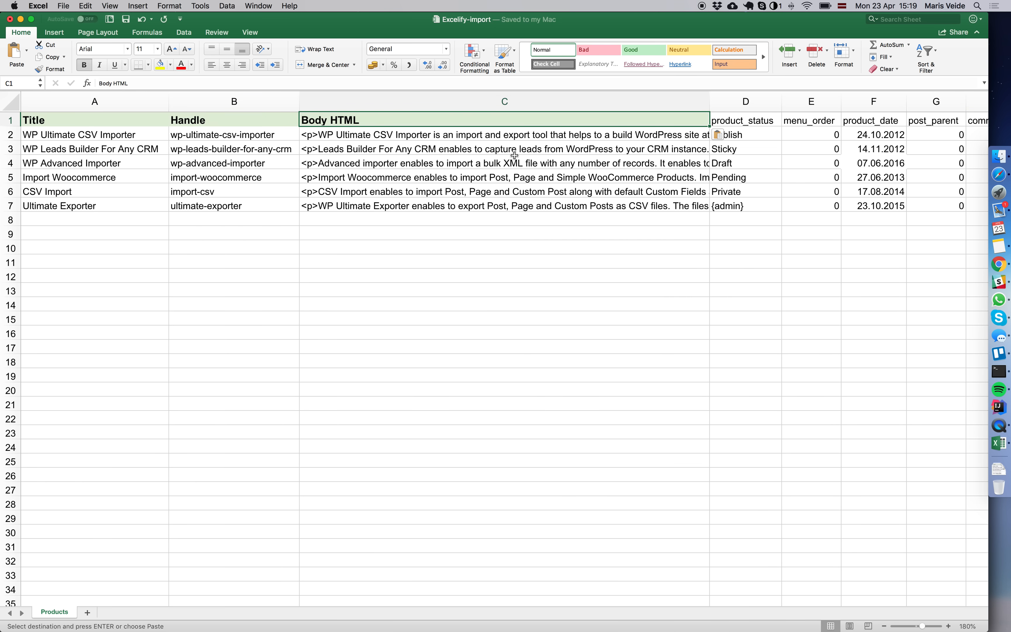
Examine the product_status, menu_order, product_date and post_parent columns of Excelify-import for fields that match the template.
{"action": "scroll", "coordinate": [514, 155], "scroll_direction": "right", "scroll_amount": 10}
{"action": "left_click", "coordinate": [490, 123]}
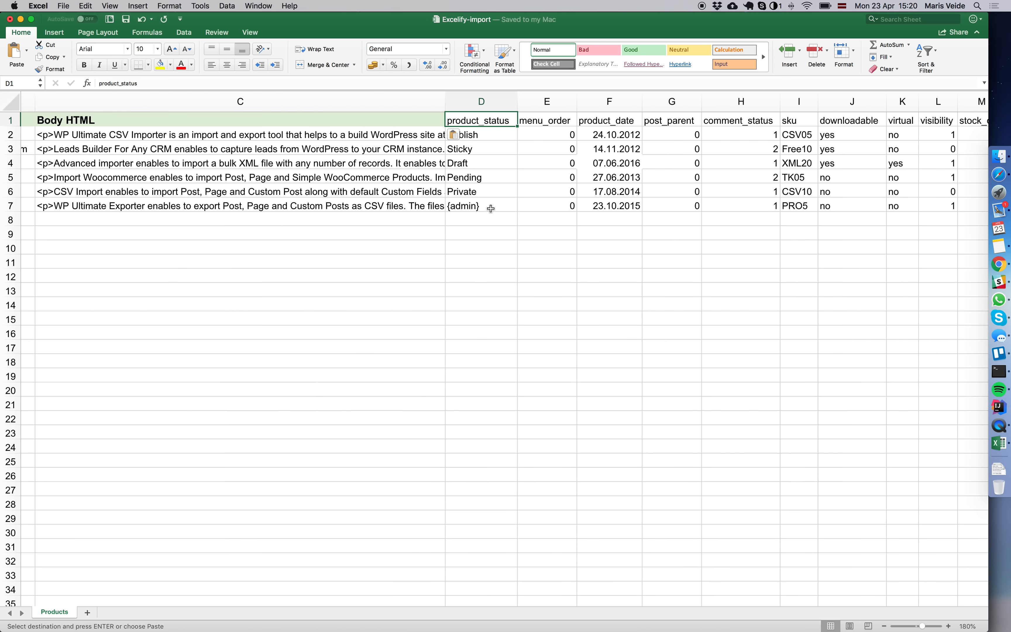
{"action": "scroll", "coordinate": [487, 196], "scroll_direction": "right", "scroll_amount": 2}
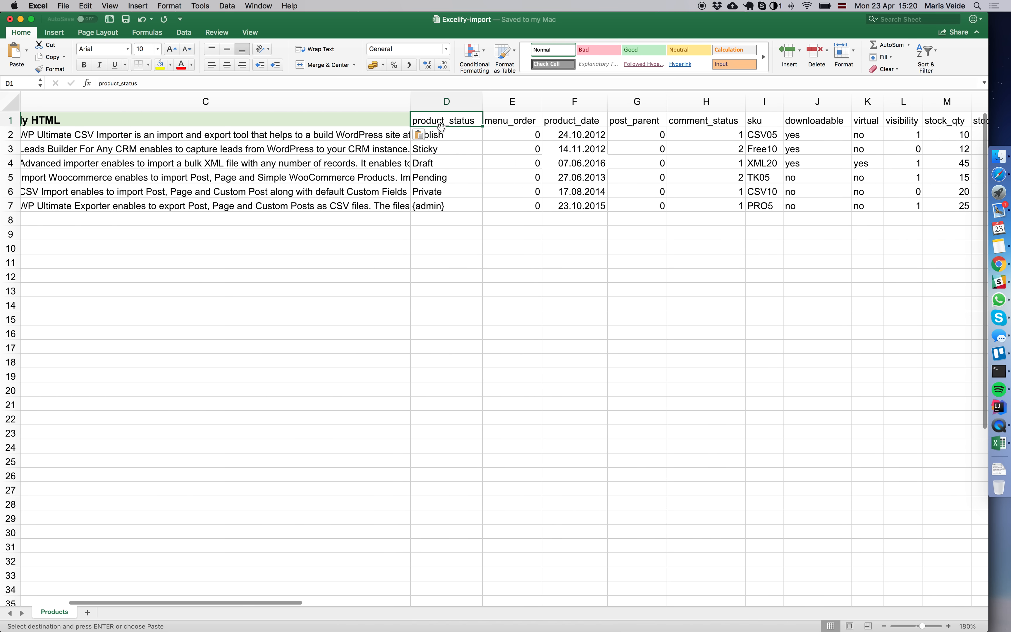
{"action": "left_click", "coordinate": [524, 123]}
{"action": "scroll", "coordinate": [572, 130], "scroll_direction": "right", "scroll_amount": 4}
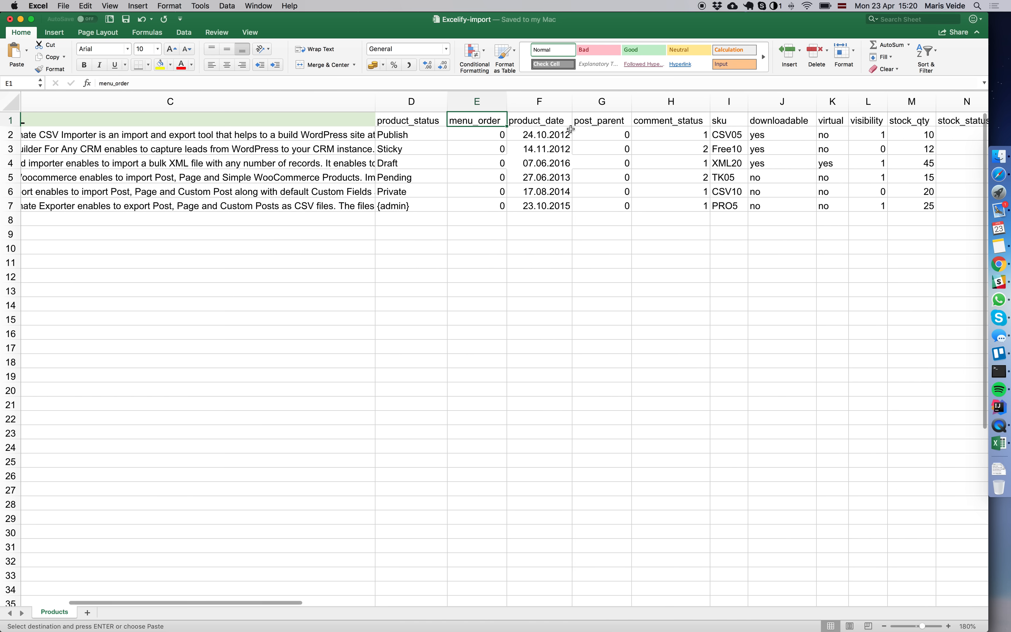
{"action": "left_click", "coordinate": [383, 120]}
{"action": "left_click_drag", "start_coordinate": [375, 123], "coordinate": [377, 204]}
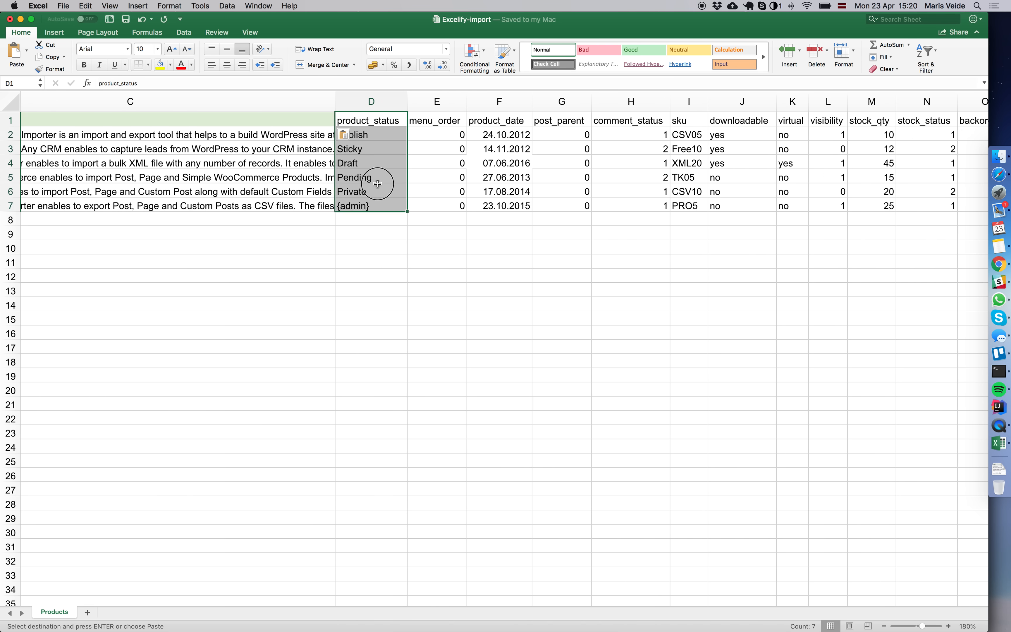
{"action": "left_click", "coordinate": [377, 187]}
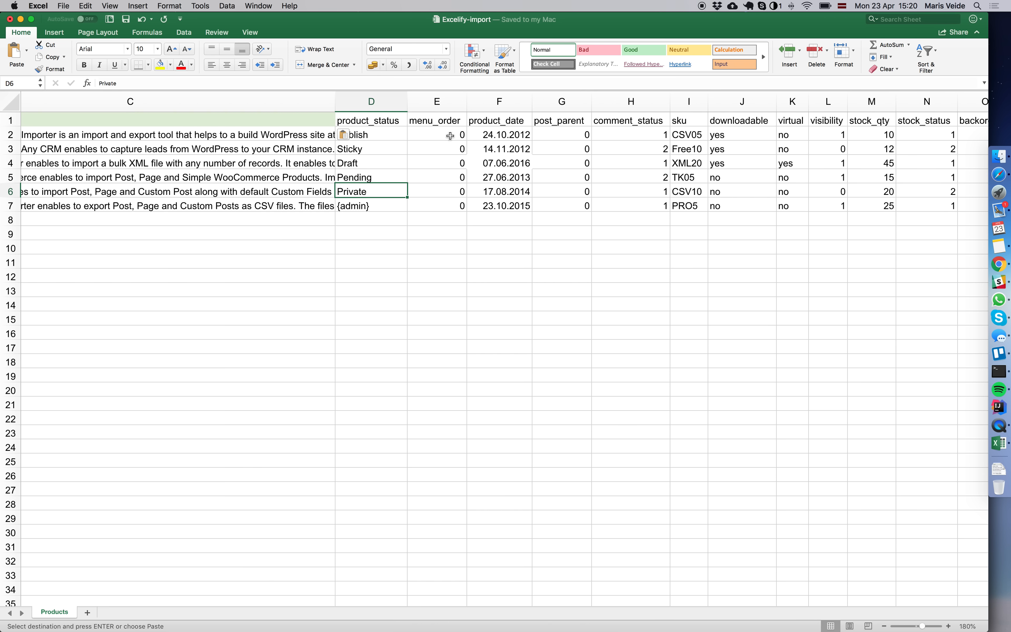
{"action": "left_click", "coordinate": [432, 122]}
{"action": "left_click", "coordinate": [492, 121]}
{"action": "left_click", "coordinate": [555, 121]}
{"action": "scroll", "coordinate": [539, 130], "scroll_direction": "right", "scroll_amount": 5}
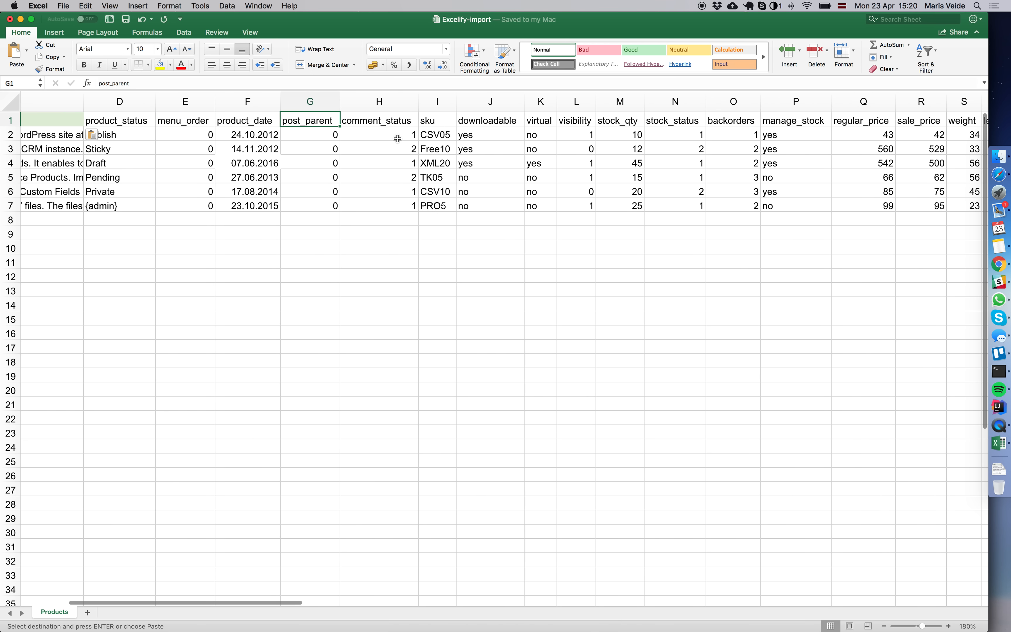
Replace the sku header in I1 with the Variant SKU header copied from Shopify-Import-Demo and widen column I to show it.
{"action": "left_click", "coordinate": [438, 122]}
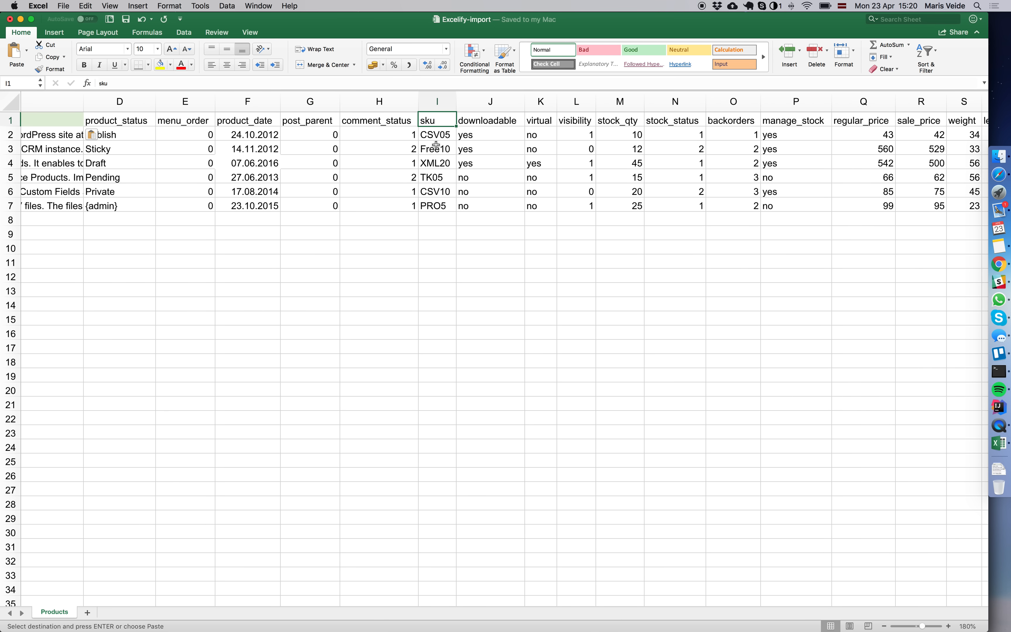
{"action": "key", "text": "super+grave"}
{"action": "scroll", "coordinate": [469, 146], "scroll_direction": "right", "scroll_amount": 20}
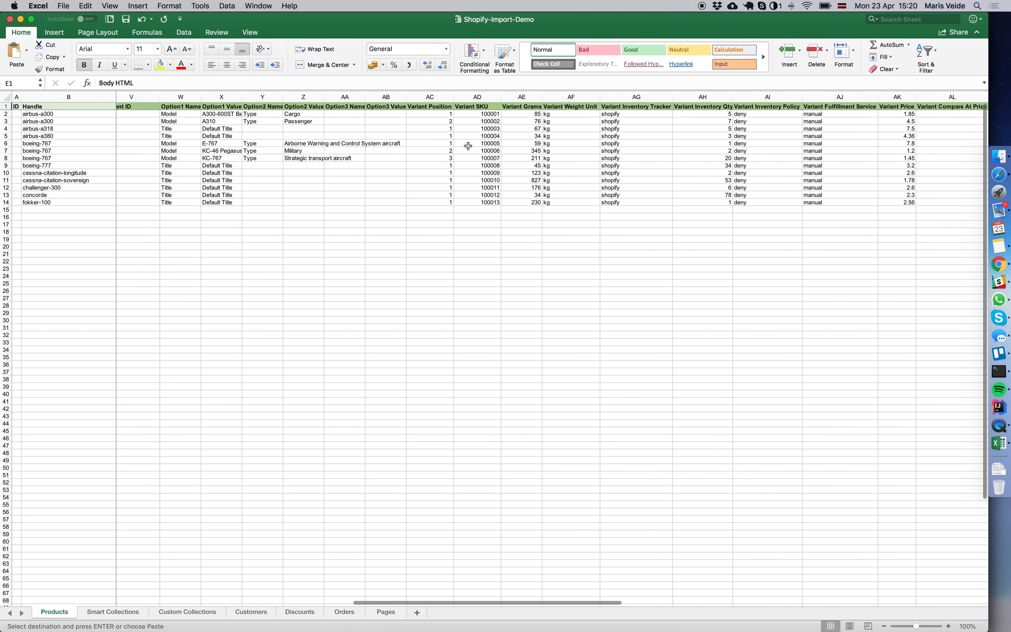
{"action": "left_click", "coordinate": [413, 108]}
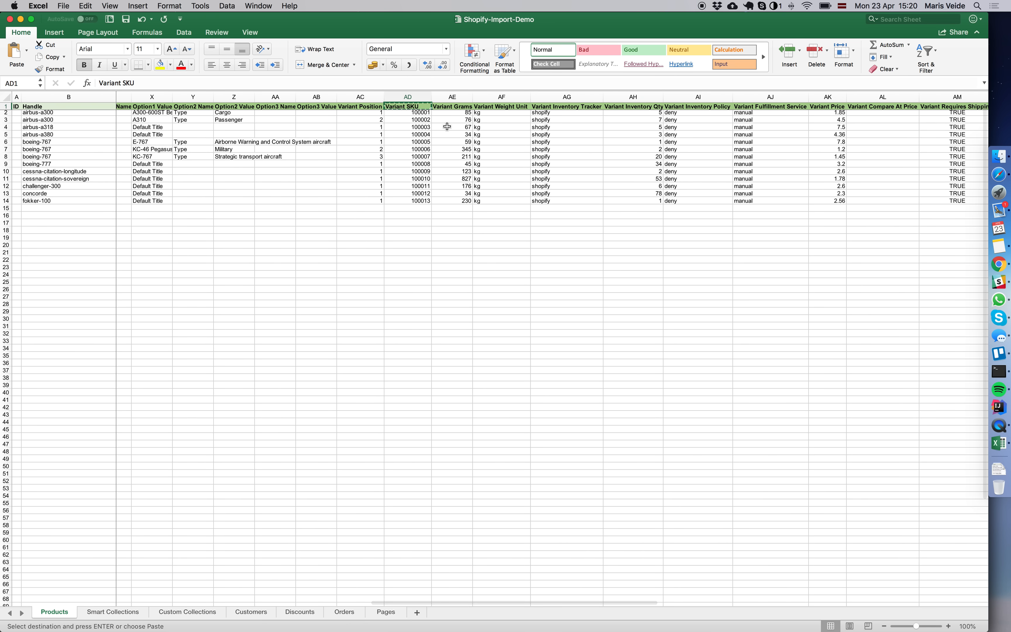
{"action": "key", "text": "super+grave"}
{"action": "type", "text": "Variant SKU"}
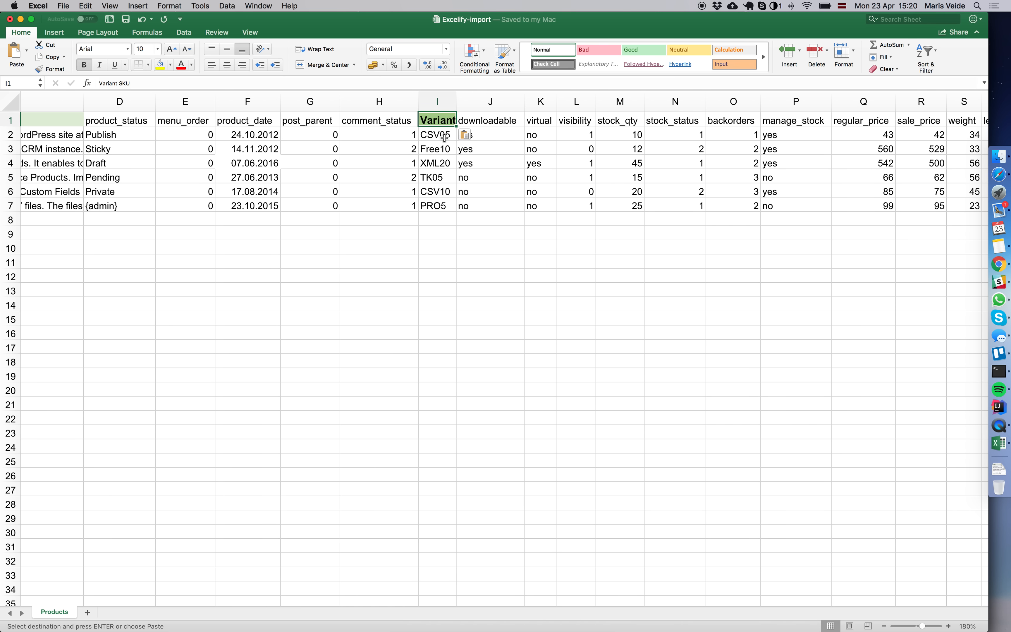
{"action": "left_click_drag", "start_coordinate": [455, 101], "coordinate": [484, 100]}
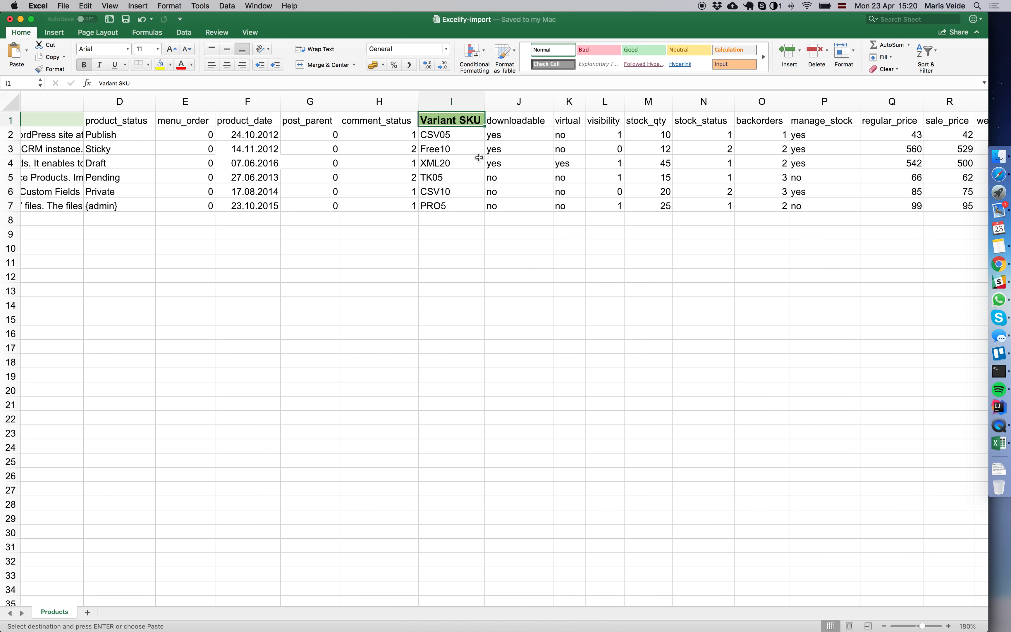
Replace the stock_qty header in M1 with the Variant Inventory Qty header copied from the template and fit column M to it.
{"action": "scroll", "coordinate": [542, 133], "scroll_direction": "right", "scroll_amount": 3}
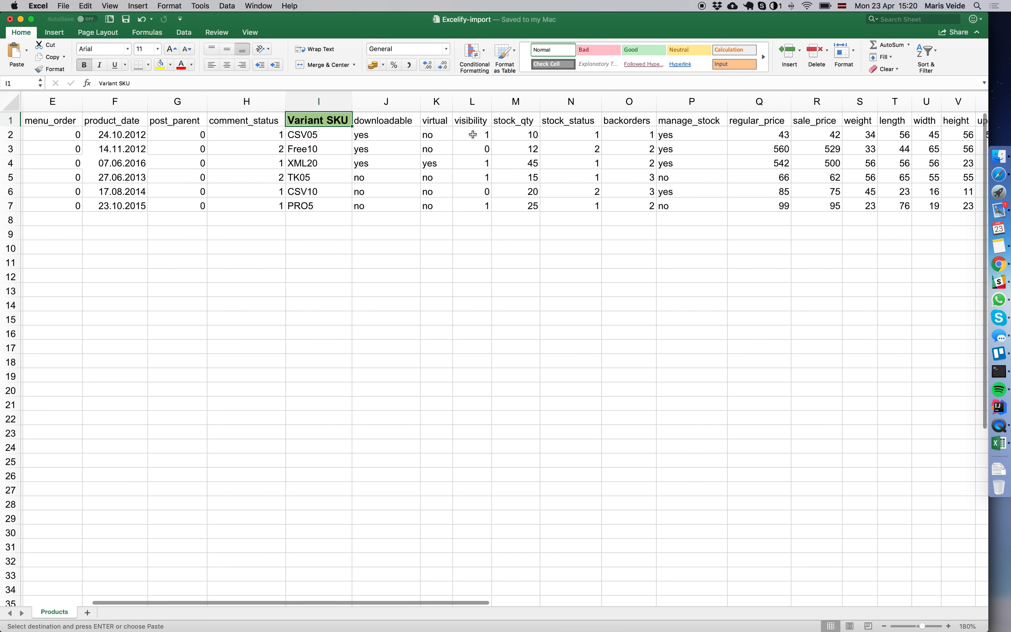
{"action": "scroll", "coordinate": [535, 129], "scroll_direction": "right", "scroll_amount": 3}
{"action": "left_click", "coordinate": [384, 122]}
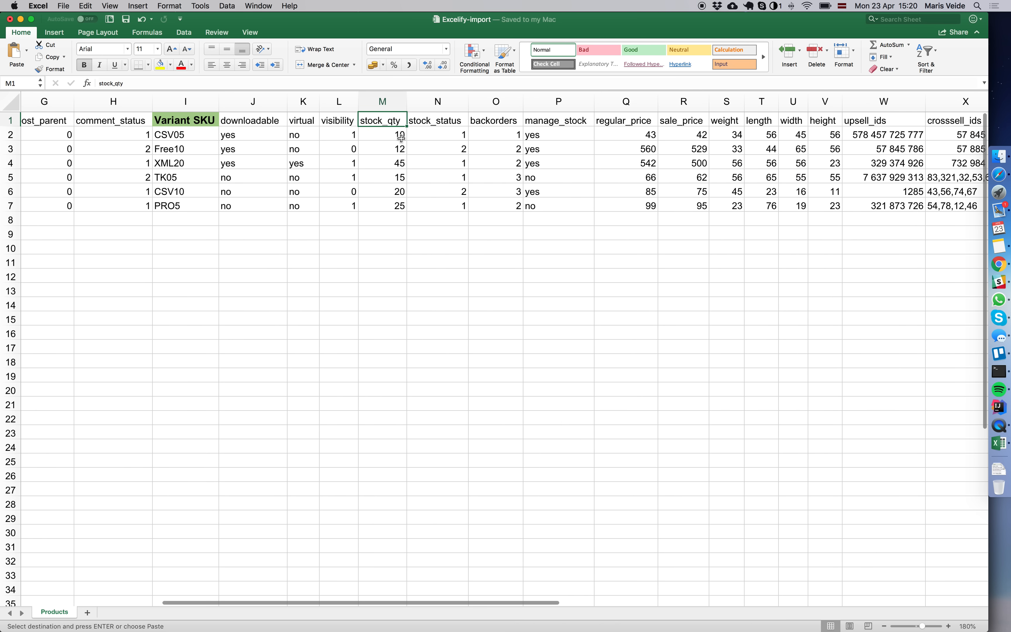
{"action": "key", "text": "super+grave"}
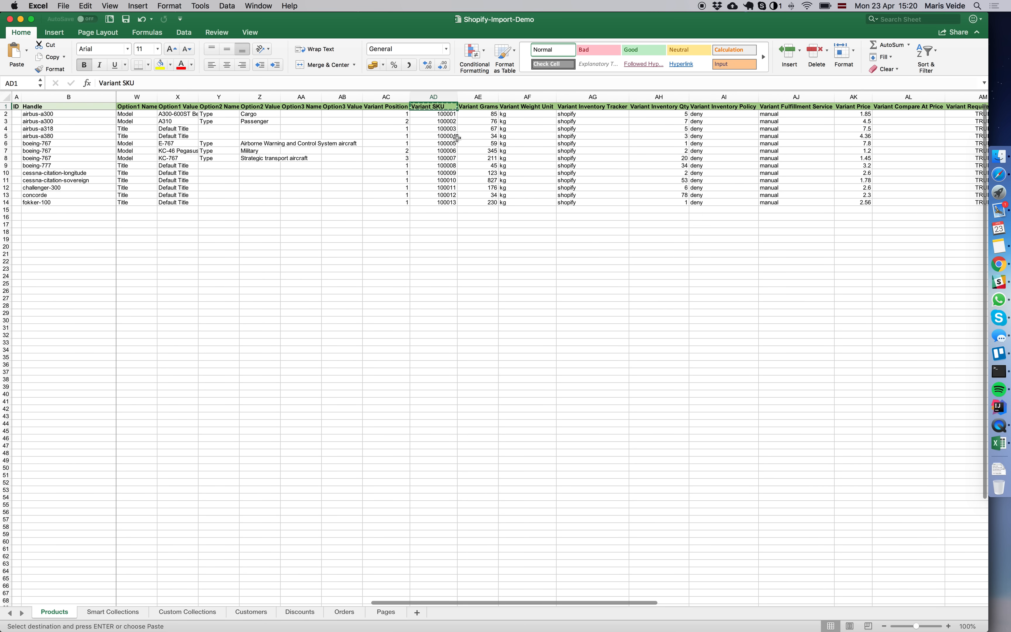
{"action": "scroll", "coordinate": [466, 133], "scroll_direction": "right", "scroll_amount": 3}
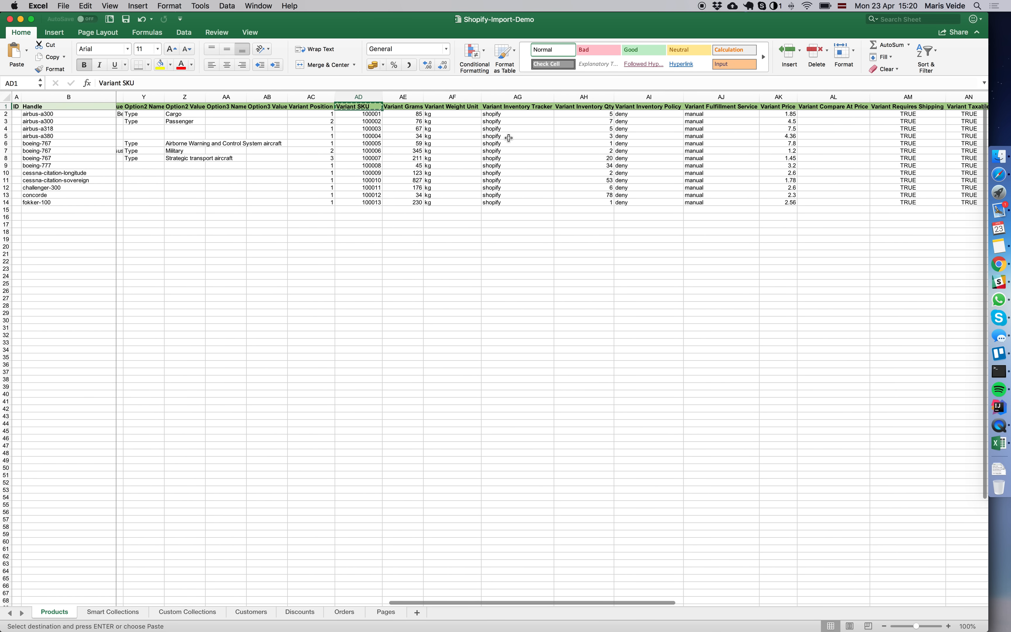
{"action": "left_click", "coordinate": [582, 107]}
{"action": "key", "text": "super+grave"}
{"action": "key", "text": "super+v"}
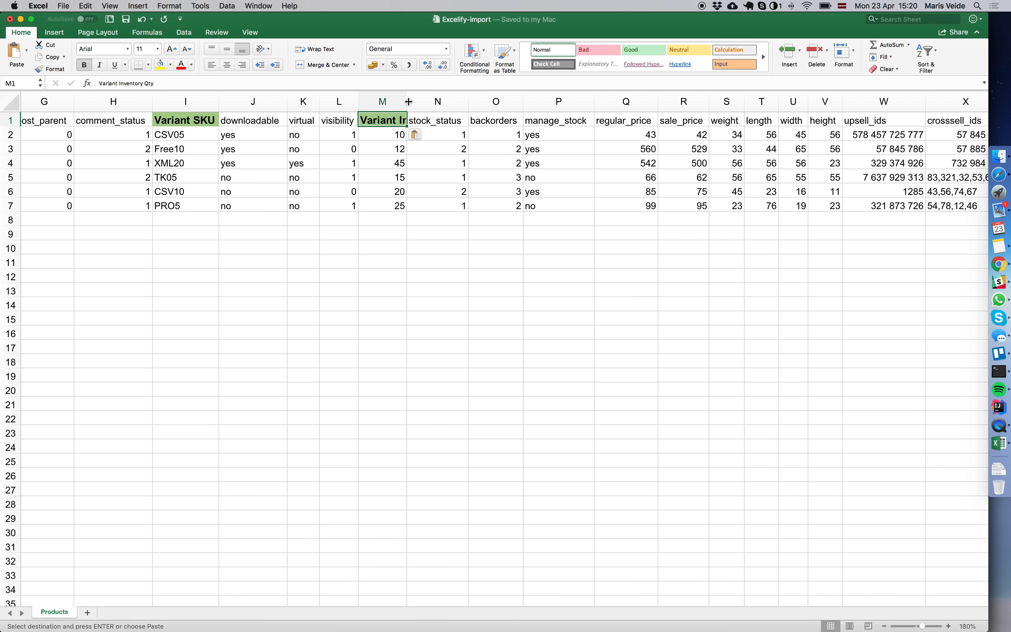
{"action": "double_click", "coordinate": [409, 102]}
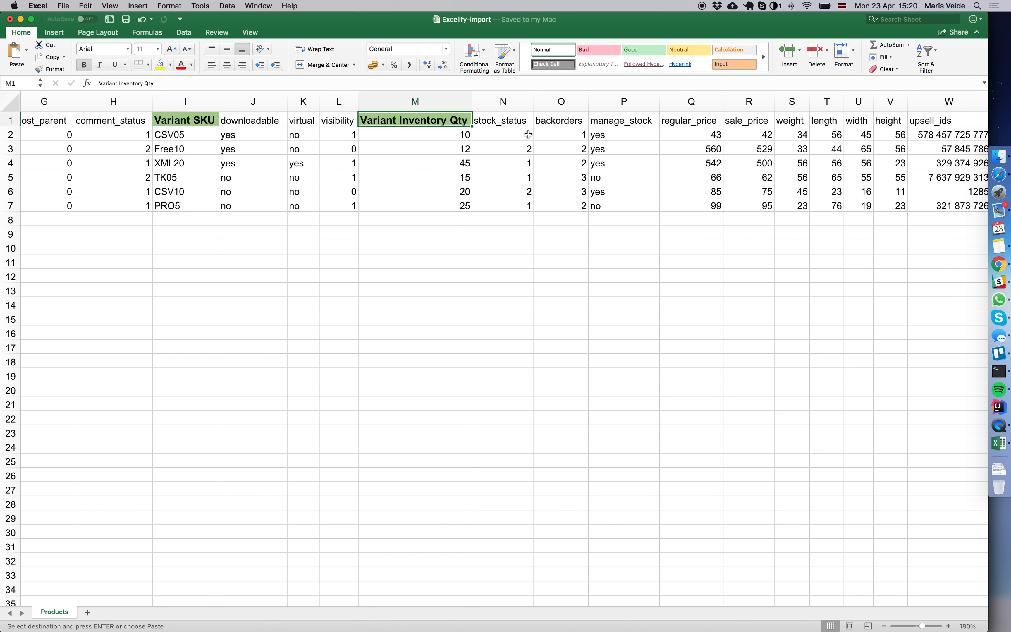
Replace the sale_price header in R1 with the Variant Price header copied from the template and fit column R to it.
{"action": "scroll", "coordinate": [529, 134], "scroll_direction": "right", "scroll_amount": 5}
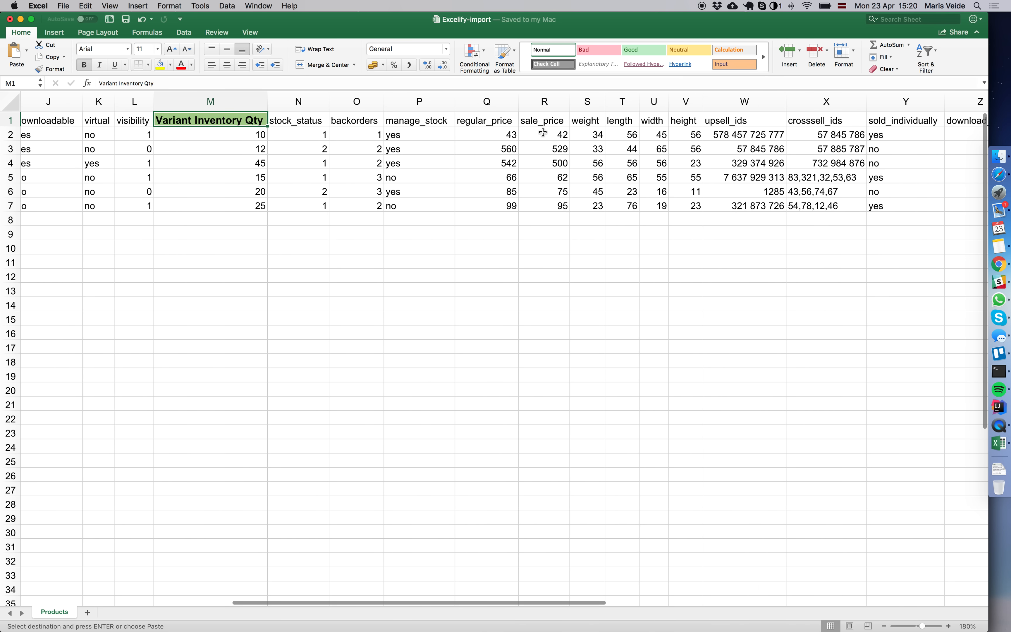
{"action": "left_click", "coordinate": [495, 122]}
{"action": "left_click", "coordinate": [552, 125]}
{"action": "scroll", "coordinate": [549, 138], "scroll_direction": "right", "scroll_amount": 2}
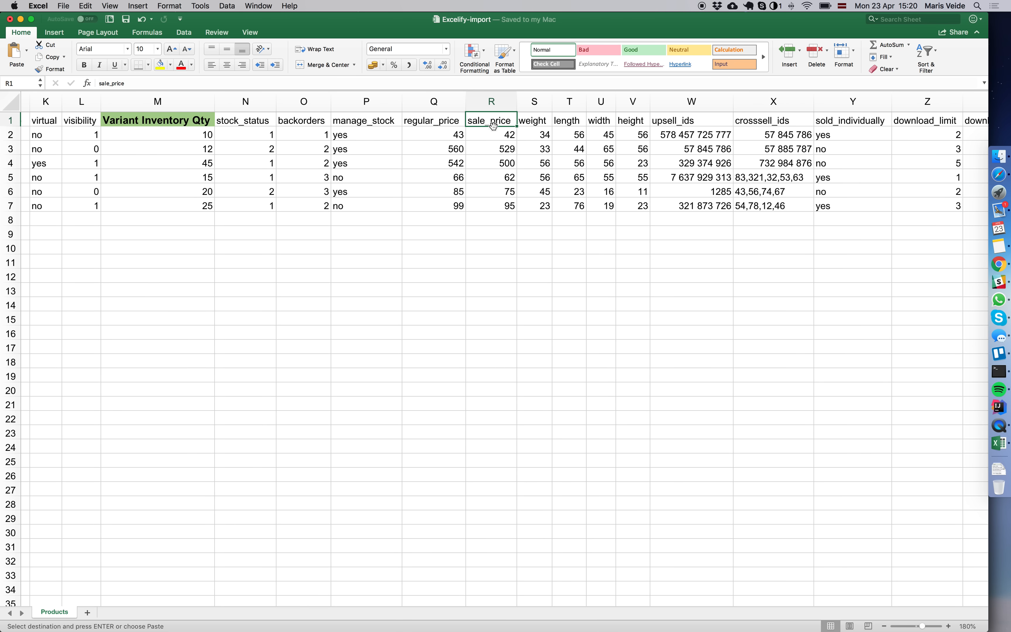
{"action": "left_click_drag", "start_coordinate": [493, 121], "coordinate": [494, 200]}
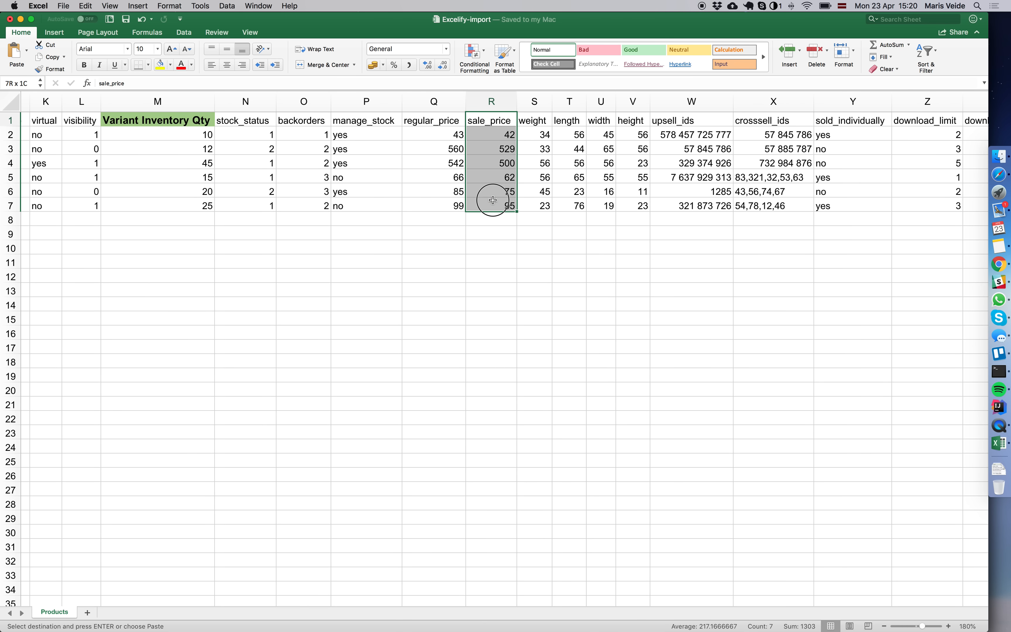
{"action": "key", "text": "super+grave"}
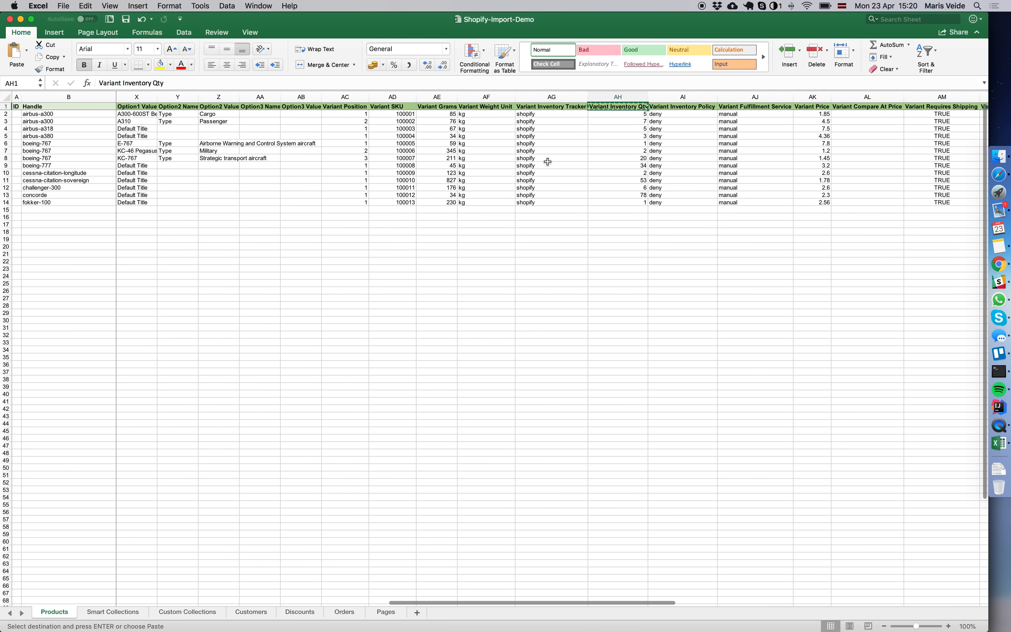
{"action": "scroll", "coordinate": [513, 146], "scroll_direction": "right", "scroll_amount": 7}
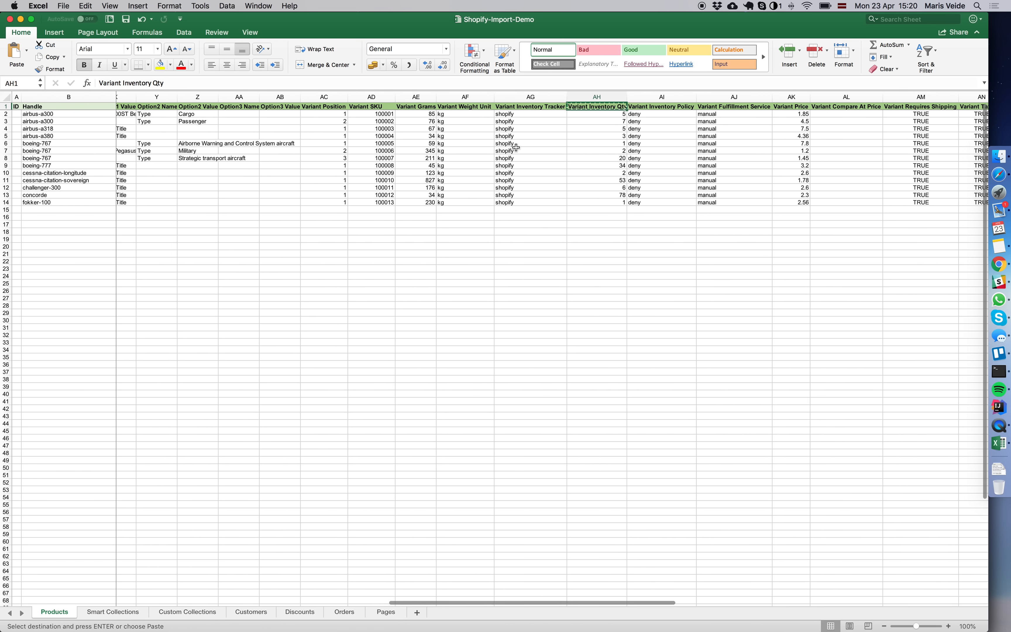
{"action": "left_click", "coordinate": [516, 107]}
{"action": "key", "text": "super+c"}
{"action": "key", "text": "super+grave"}
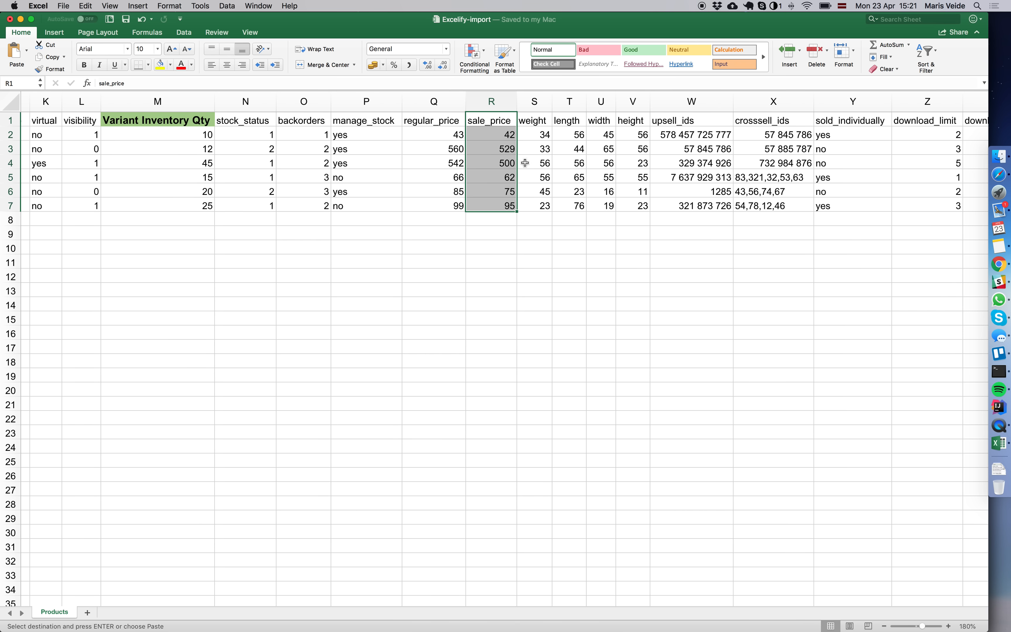
{"action": "key", "text": "Up"}
{"action": "key", "text": "super+v"}
{"action": "double_click", "coordinate": [517, 100]}
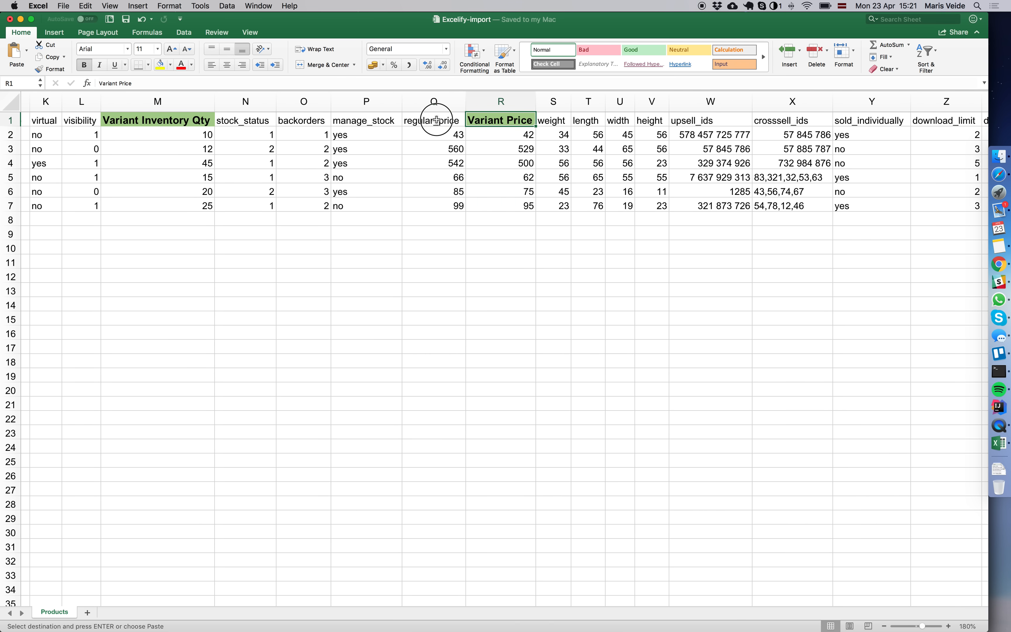
Replace the regular_price header in Q1 with the template's Variant Compare At Price header and fit column Q to it.
{"action": "key", "text": "super+grave"}
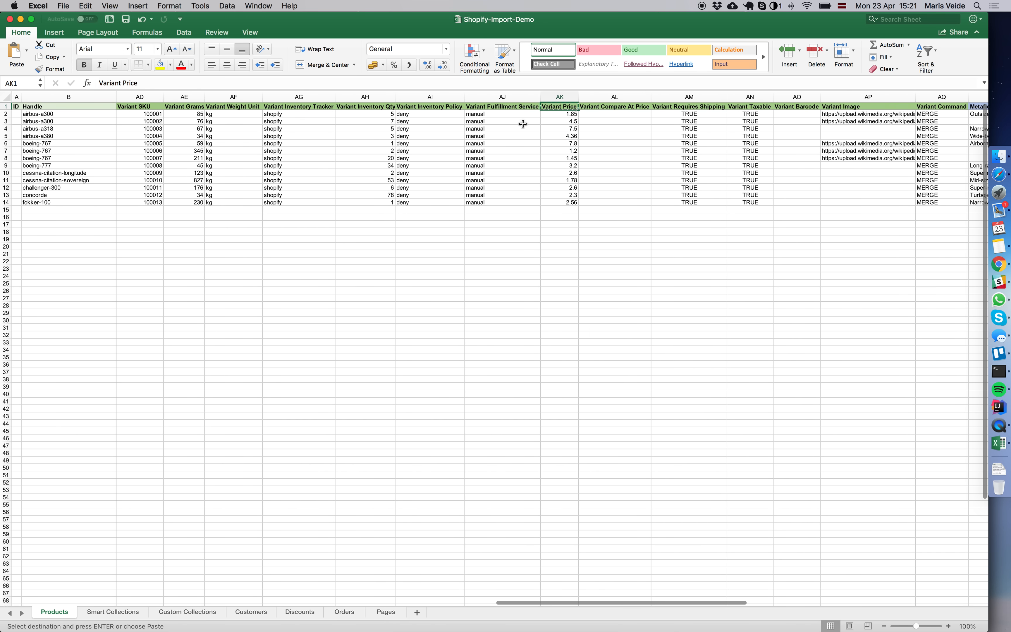
{"action": "key", "text": "Right"}
{"action": "key", "text": "super+c"}
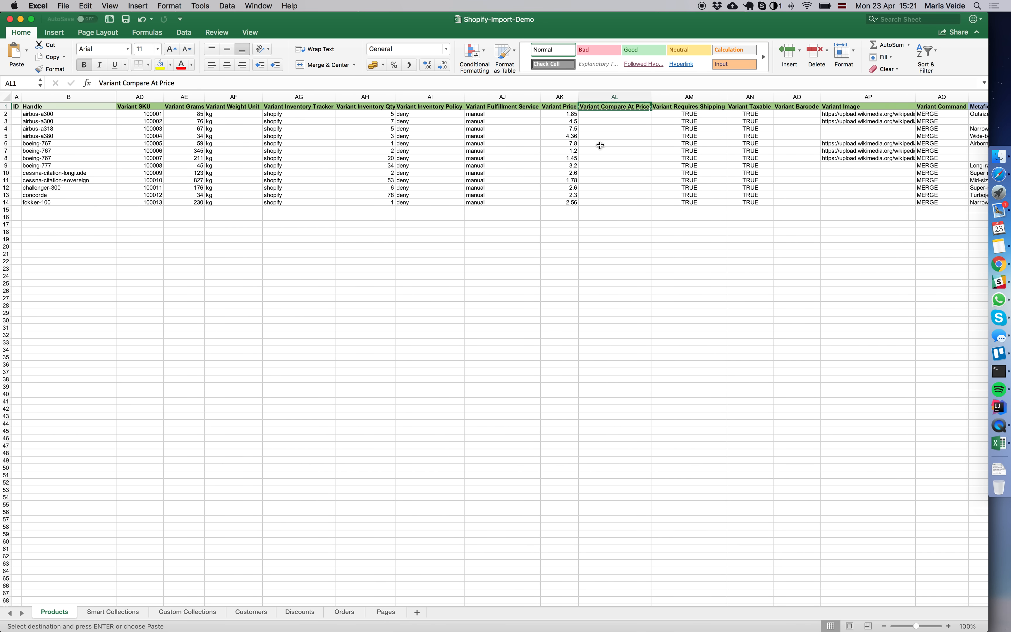
{"action": "key", "text": "super+grave"}
{"action": "key", "text": "super+v"}
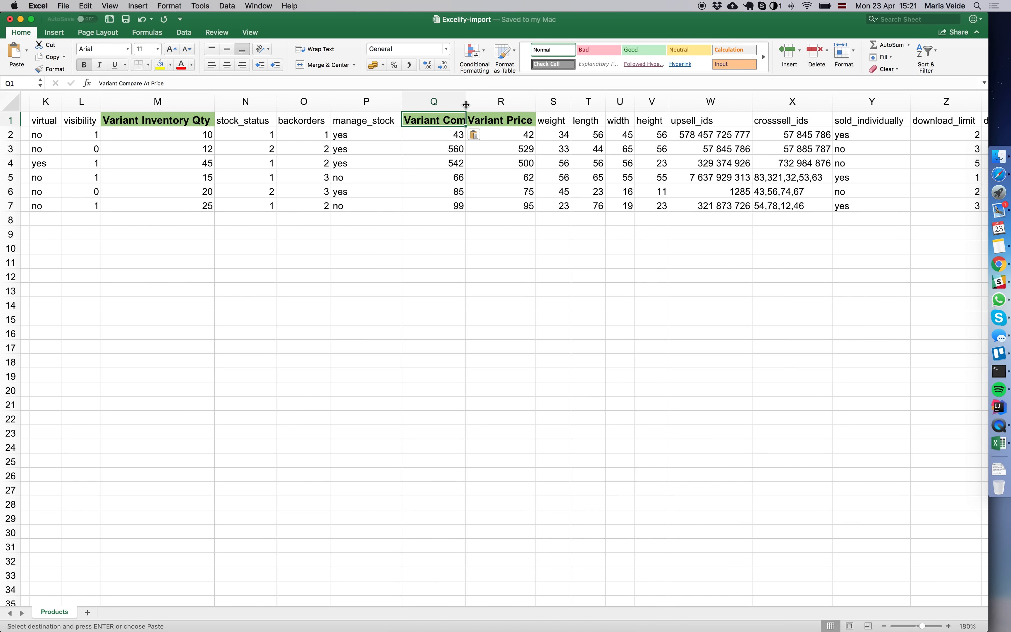
{"action": "double_click", "coordinate": [466, 102]}
Examine the Variant Compare At Price values and the remaining columns from weight through featured_image.
{"action": "left_click_drag", "start_coordinate": [499, 138], "coordinate": [499, 191]}
{"action": "left_click", "coordinate": [497, 149]}
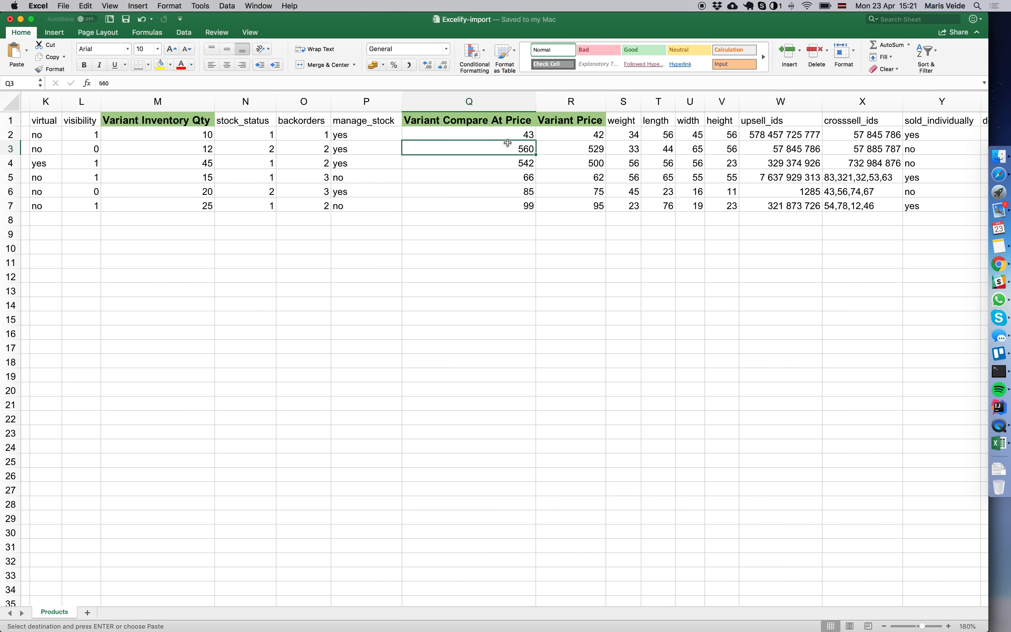
{"action": "scroll", "coordinate": [522, 142], "scroll_direction": "right", "scroll_amount": 5}
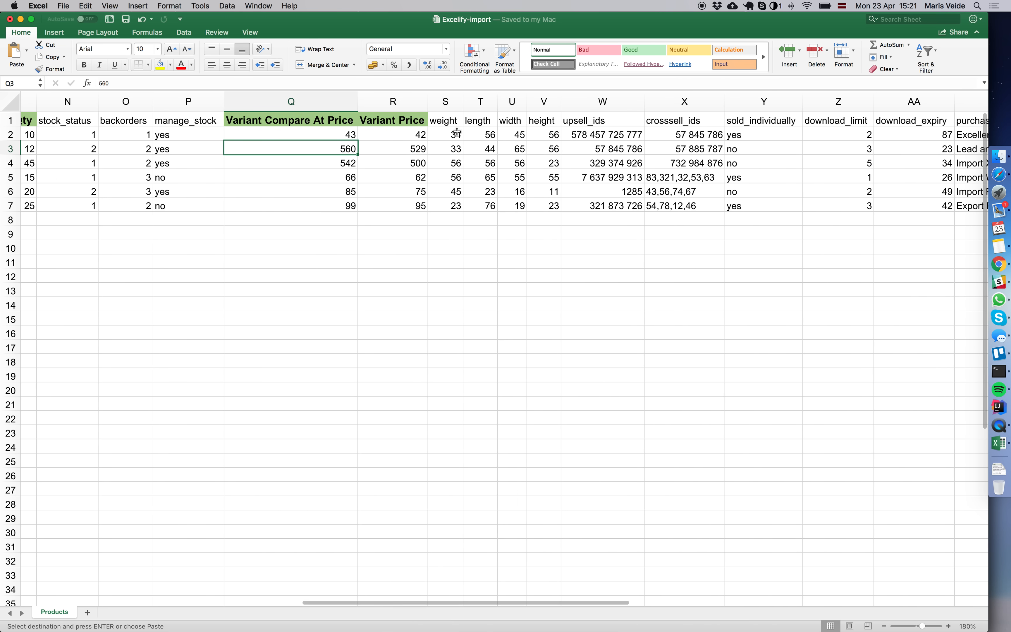
{"action": "left_click_drag", "start_coordinate": [448, 125], "coordinate": [480, 153]}
{"action": "left_click", "coordinate": [515, 137]}
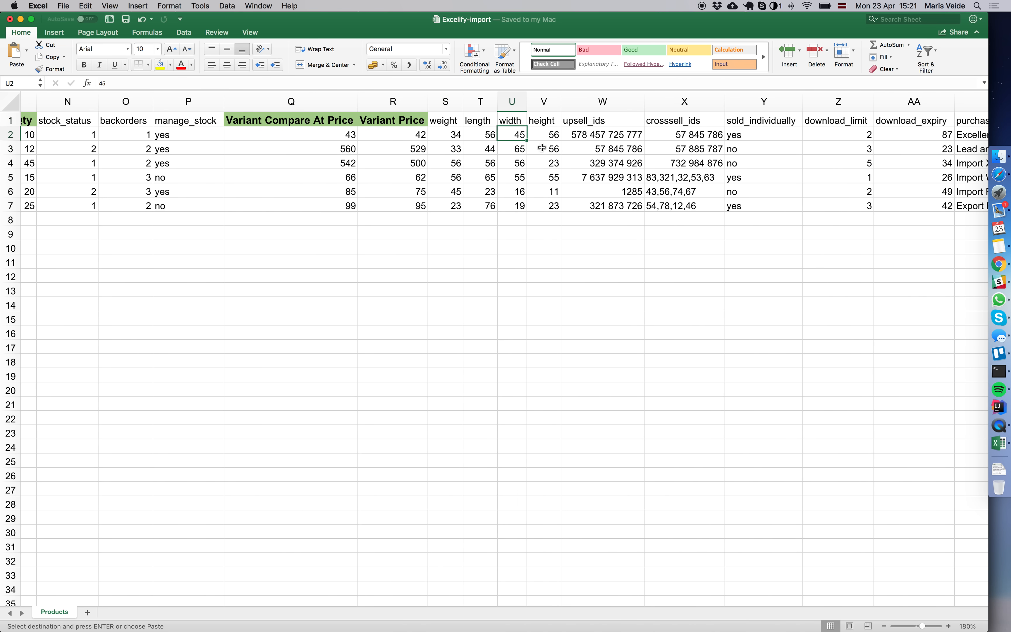
{"action": "scroll", "coordinate": [537, 146], "scroll_direction": "right", "scroll_amount": 2}
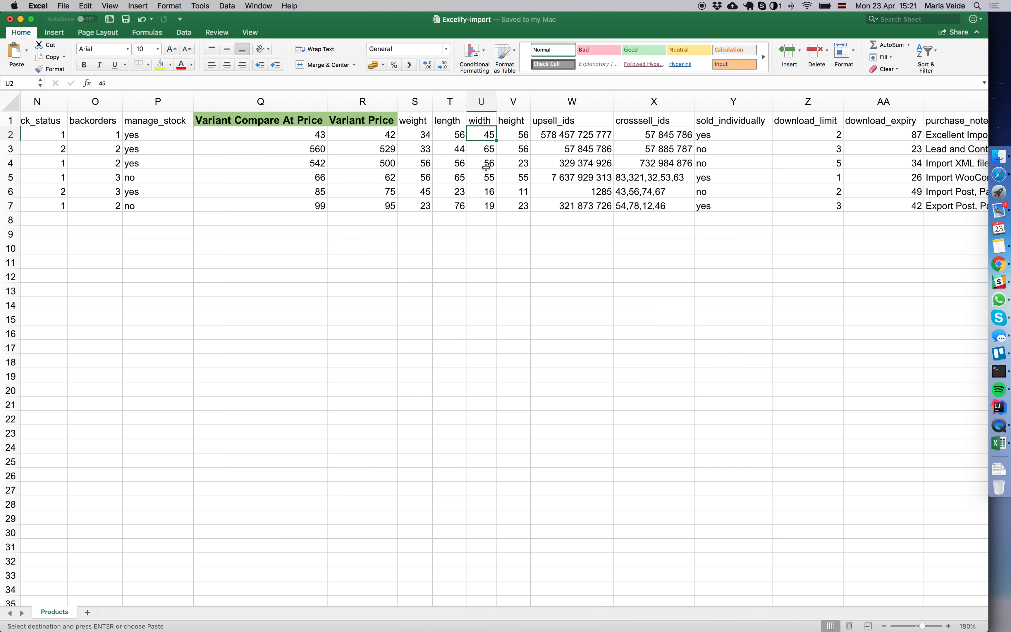
{"action": "scroll", "coordinate": [487, 167], "scroll_direction": "right", "scroll_amount": 2}
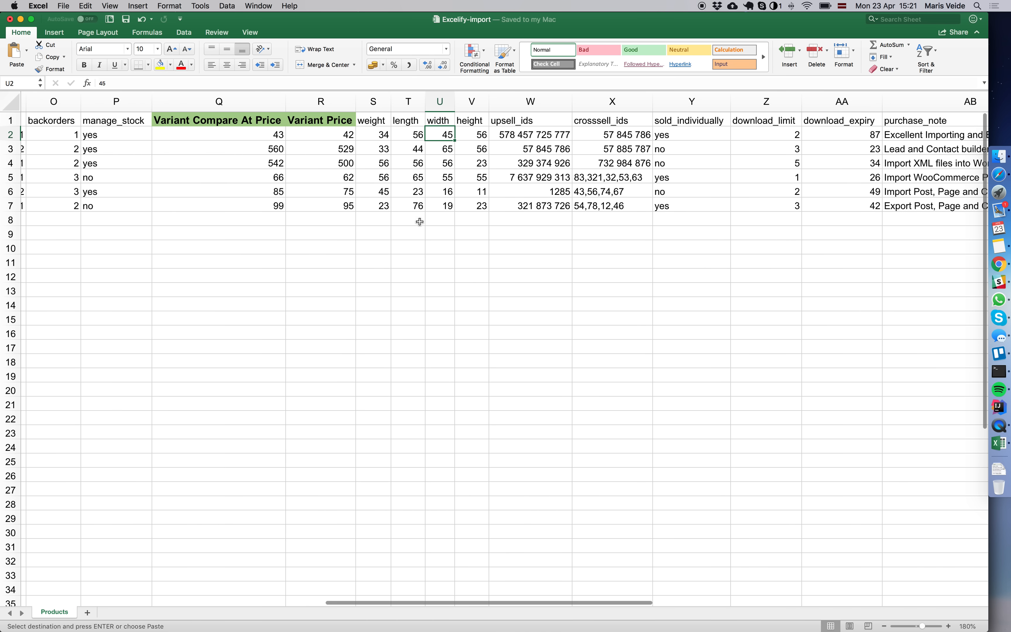
{"action": "scroll", "coordinate": [497, 130], "scroll_direction": "right", "scroll_amount": 5}
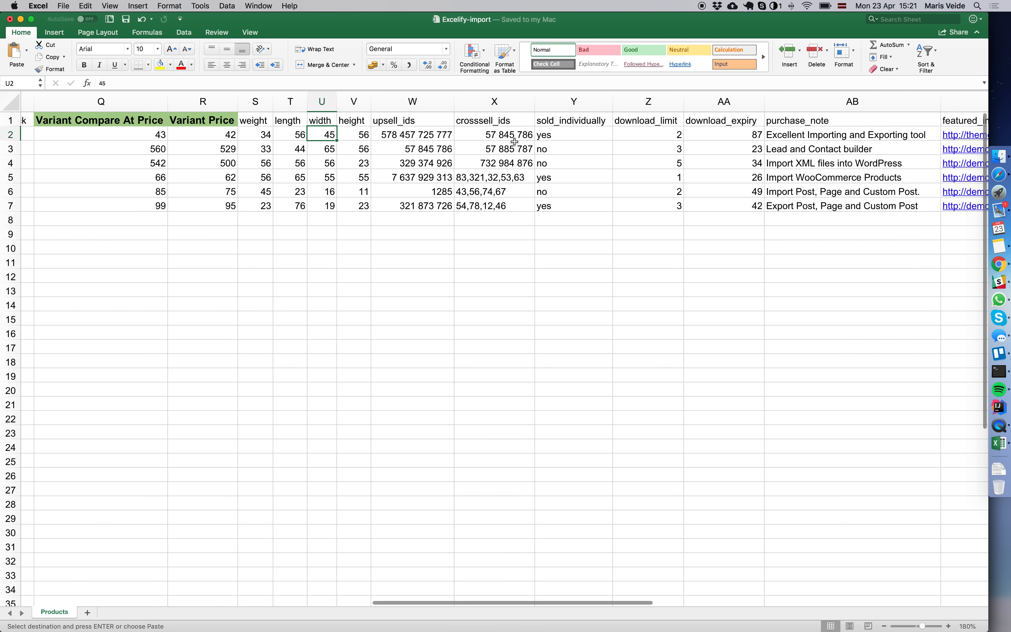
{"action": "scroll", "coordinate": [501, 138], "scroll_direction": "right", "scroll_amount": 2}
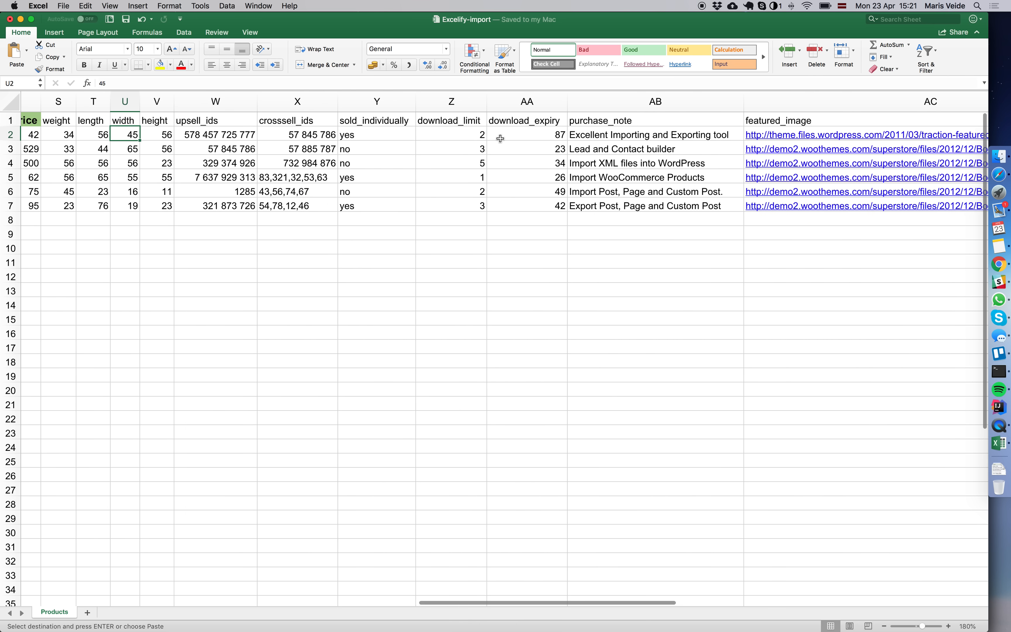
{"action": "scroll", "coordinate": [497, 138], "scroll_direction": "right", "scroll_amount": 4}
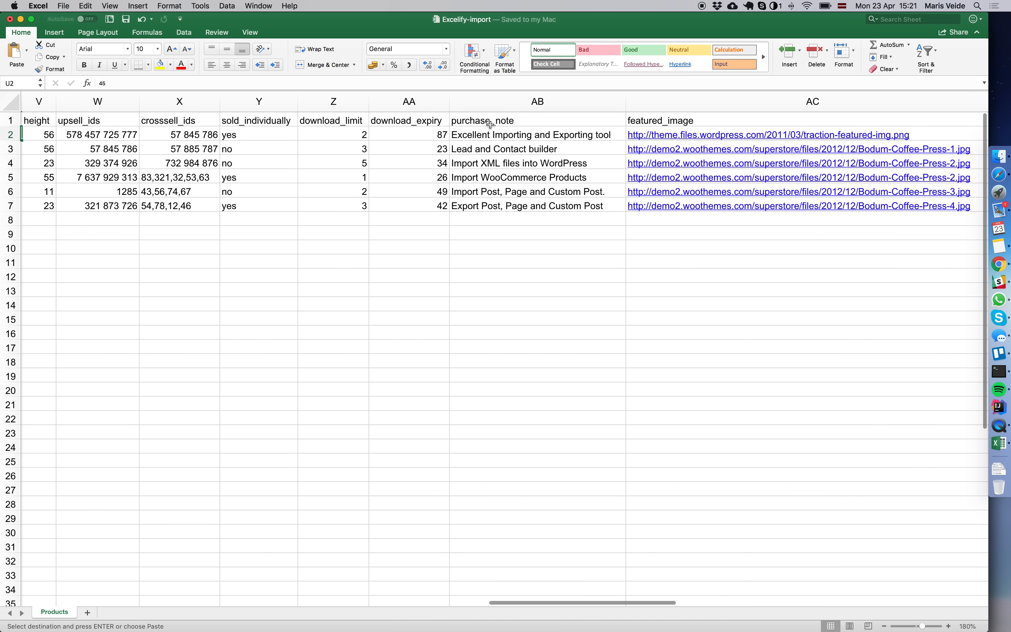
Replace the featured_image header in AC1 with the Image Src header copied from the Shopify-Import-Demo template.
{"action": "scroll", "coordinate": [488, 124], "scroll_direction": "right", "scroll_amount": 3}
{"action": "left_click", "coordinate": [464, 120]}
{"action": "key", "text": "super+grave"}
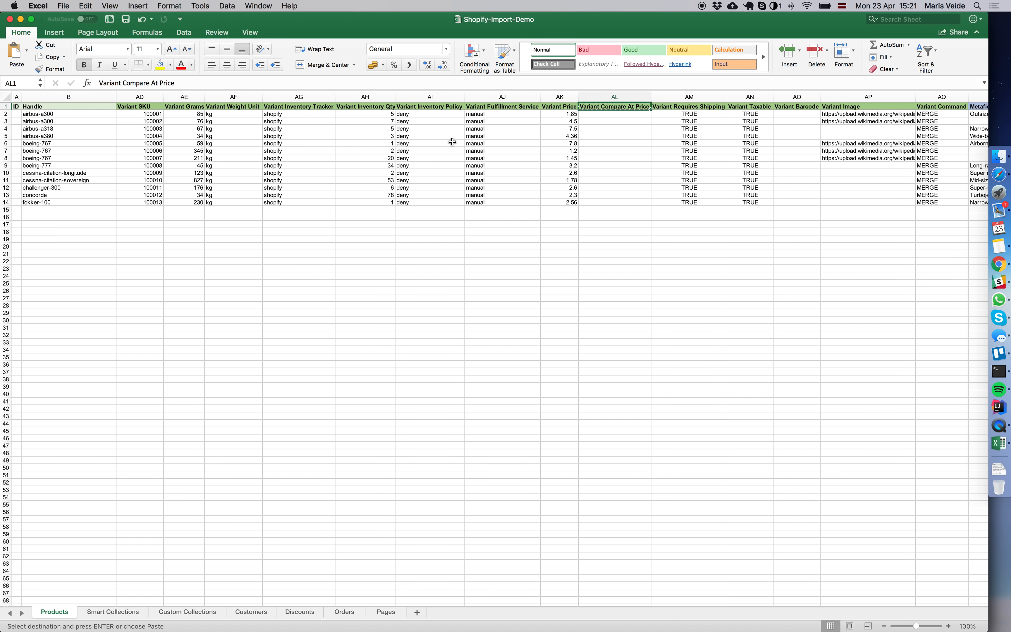
{"action": "scroll", "coordinate": [447, 144], "scroll_direction": "left", "scroll_amount": 15}
{"action": "scroll", "coordinate": [474, 146], "scroll_direction": "right", "scroll_amount": 6}
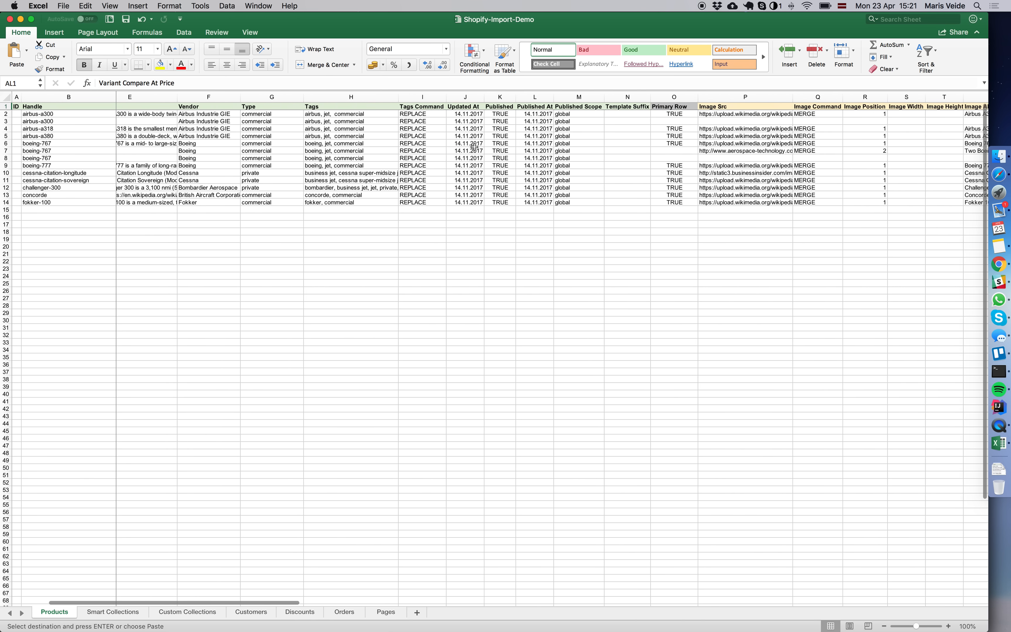
{"action": "left_click", "coordinate": [497, 107]}
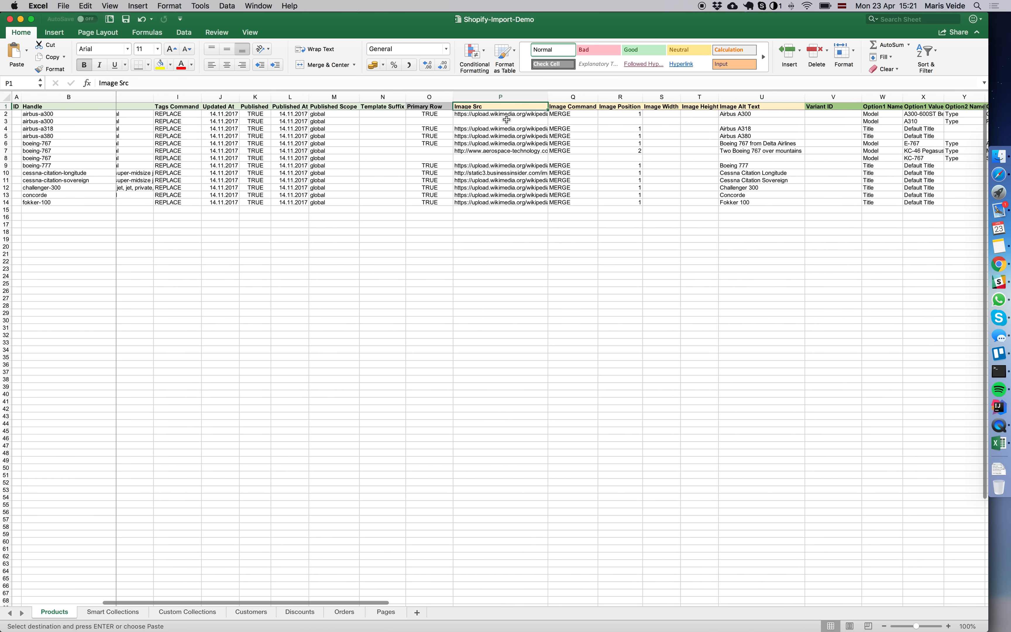
{"action": "key", "text": "super+c"}
{"action": "key", "text": "super+grave"}
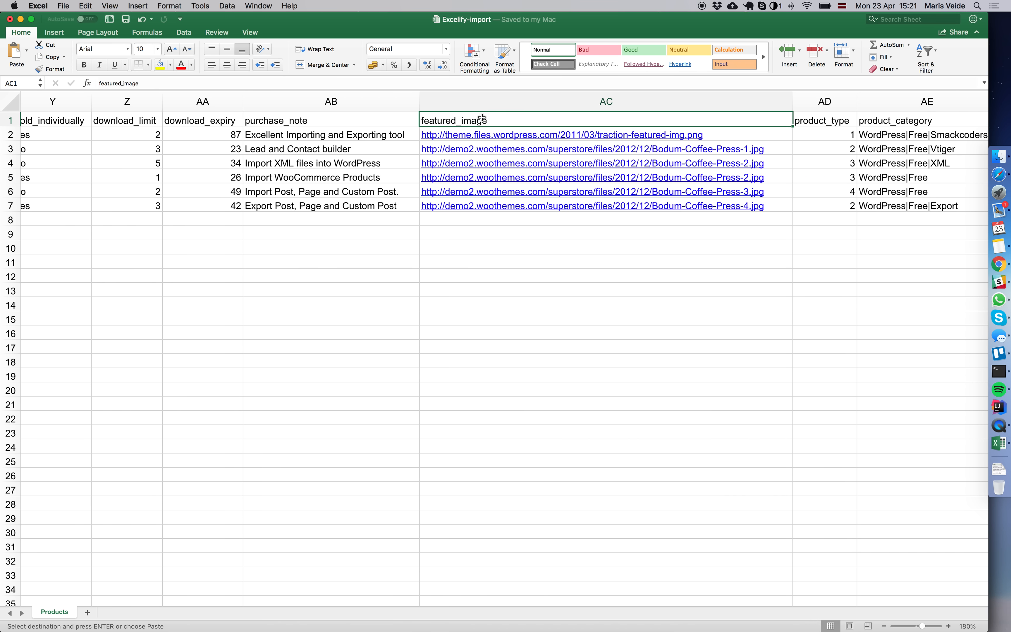
{"action": "key", "text": "super+v"}
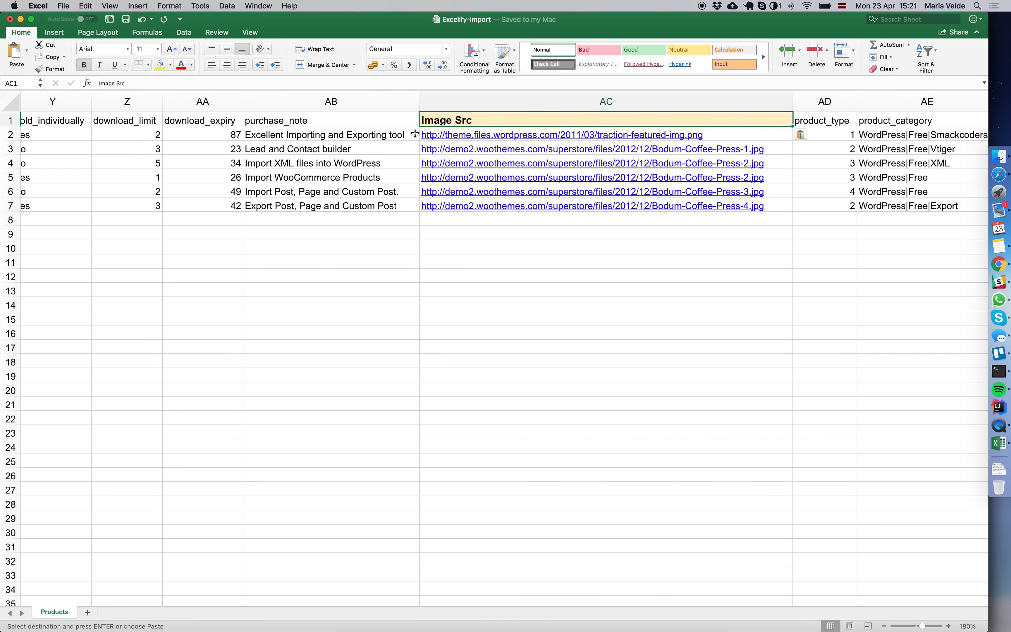
Replace the product_tag header in AF1 with the Tags header copied from the Shopify-Import-Demo template.
{"action": "scroll", "coordinate": [408, 130], "scroll_direction": "right", "scroll_amount": 6}
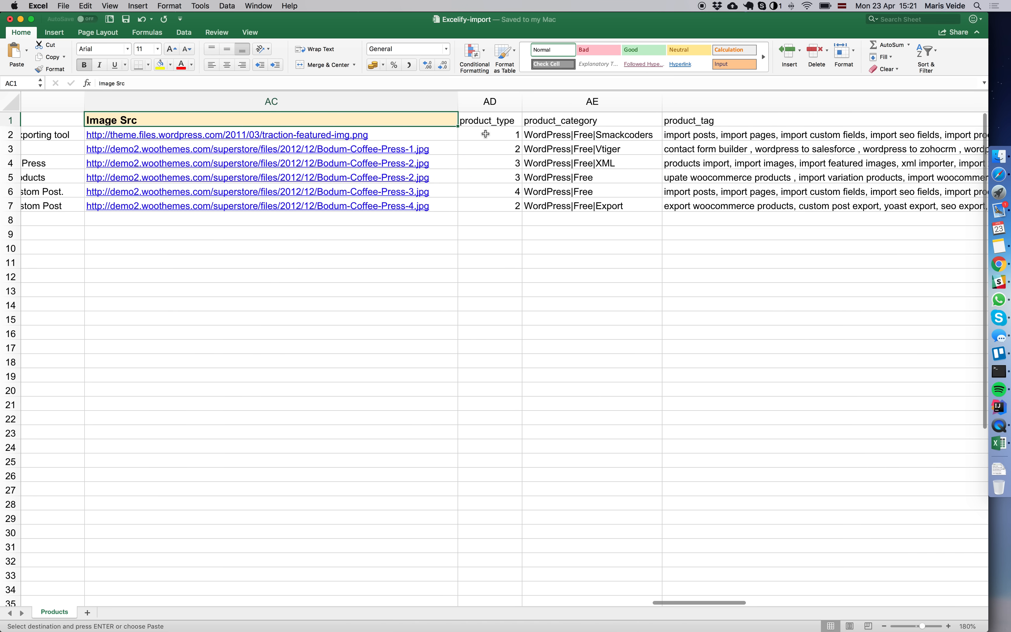
{"action": "scroll", "coordinate": [509, 137], "scroll_direction": "right", "scroll_amount": 5}
{"action": "left_click", "coordinate": [501, 124]}
{"action": "scroll", "coordinate": [502, 133], "scroll_direction": "right", "scroll_amount": 4}
{"action": "key", "text": "super+grave"}
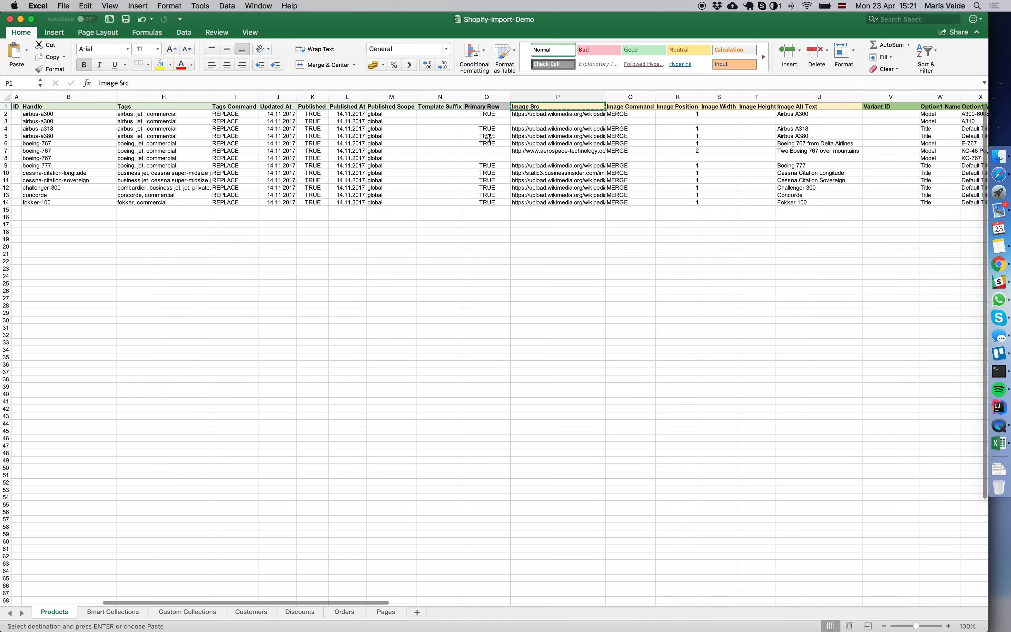
{"action": "scroll", "coordinate": [472, 132], "scroll_direction": "left", "scroll_amount": 5}
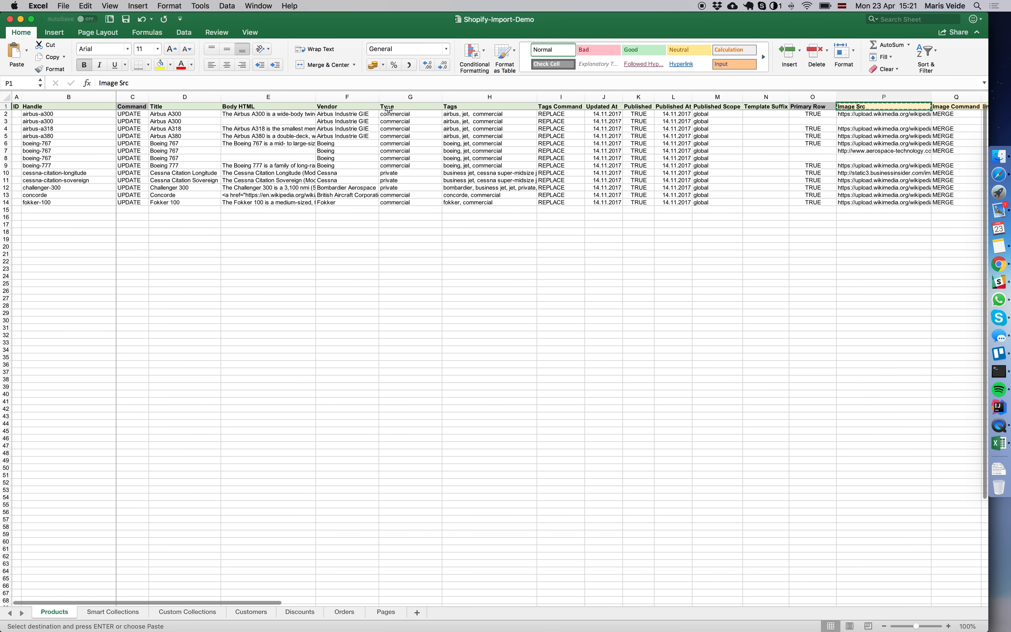
{"action": "left_click", "coordinate": [470, 107]}
{"action": "key", "text": "super+grave"}
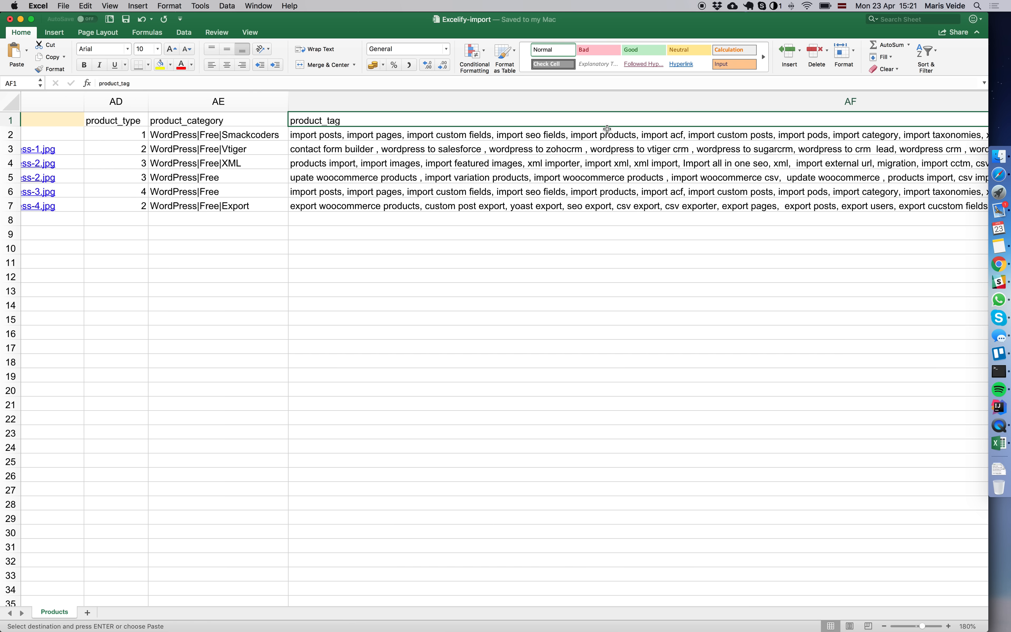
{"action": "key", "text": "super+v"}
Narrow the Tags column AF to a width of about 107.67 and return to the first cell of the header row.
{"action": "scroll", "coordinate": [514, 124], "scroll_direction": "right", "scroll_amount": 5}
{"action": "scroll", "coordinate": [295, 135], "scroll_direction": "left", "scroll_amount": 1}
{"action": "scroll", "coordinate": [218, 138], "scroll_direction": "left", "scroll_amount": 1}
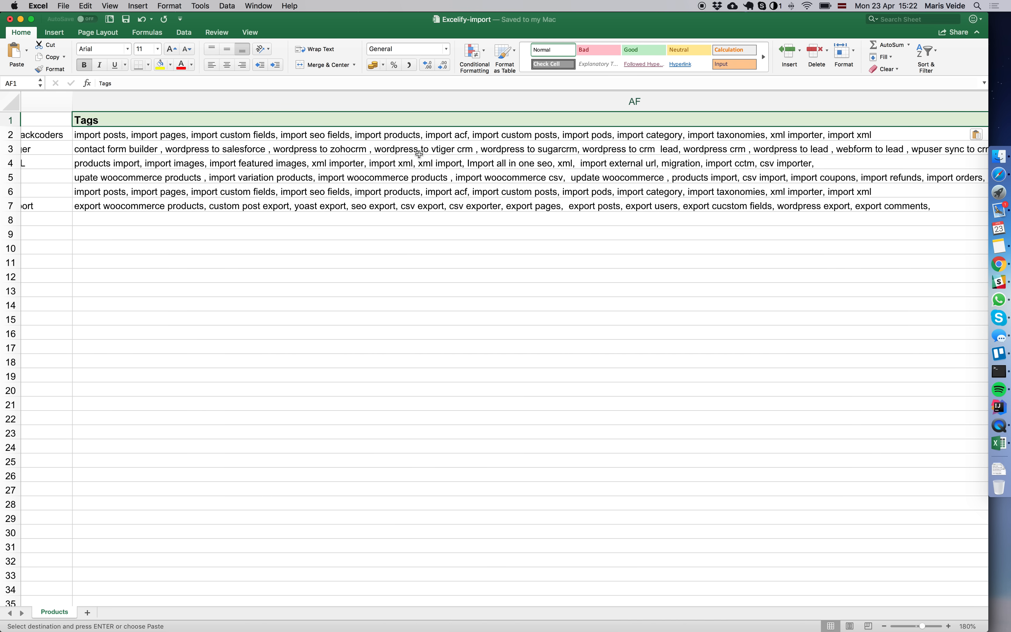
{"action": "scroll", "coordinate": [481, 143], "scroll_direction": "right", "scroll_amount": 10}
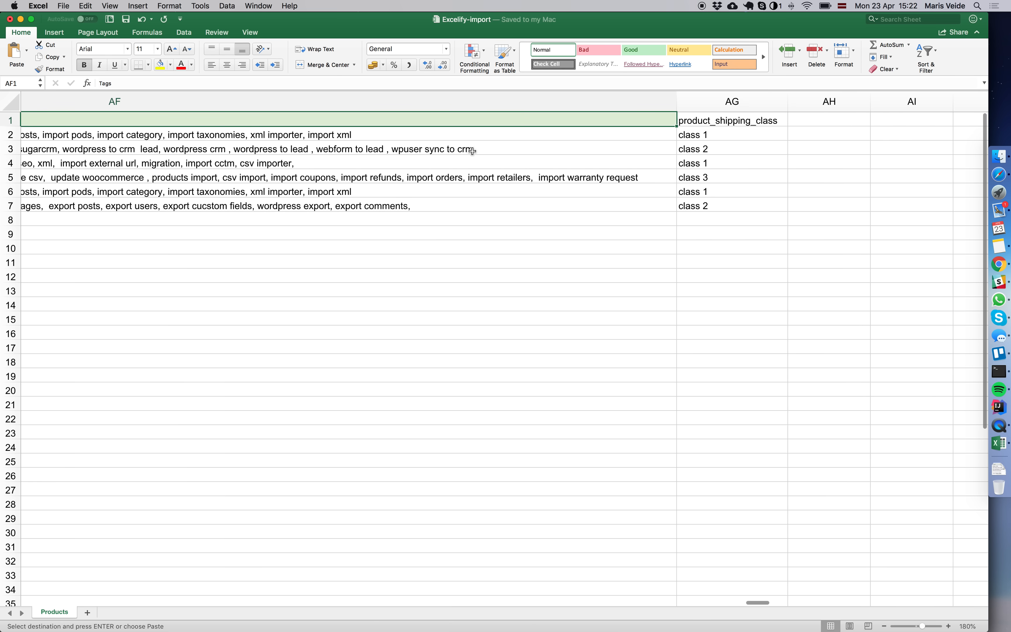
{"action": "left_click_drag", "start_coordinate": [671, 113], "coordinate": [209, 146]}
{"action": "scroll", "coordinate": [209, 146], "scroll_direction": "left", "scroll_amount": 20}
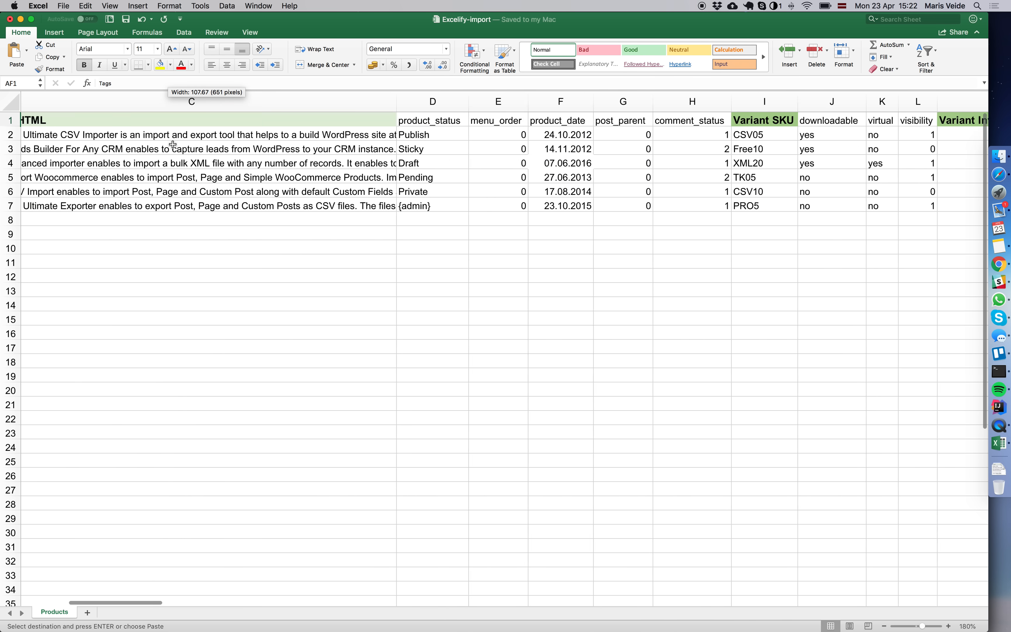
{"action": "scroll", "coordinate": [155, 138], "scroll_direction": "right", "scroll_amount": 20}
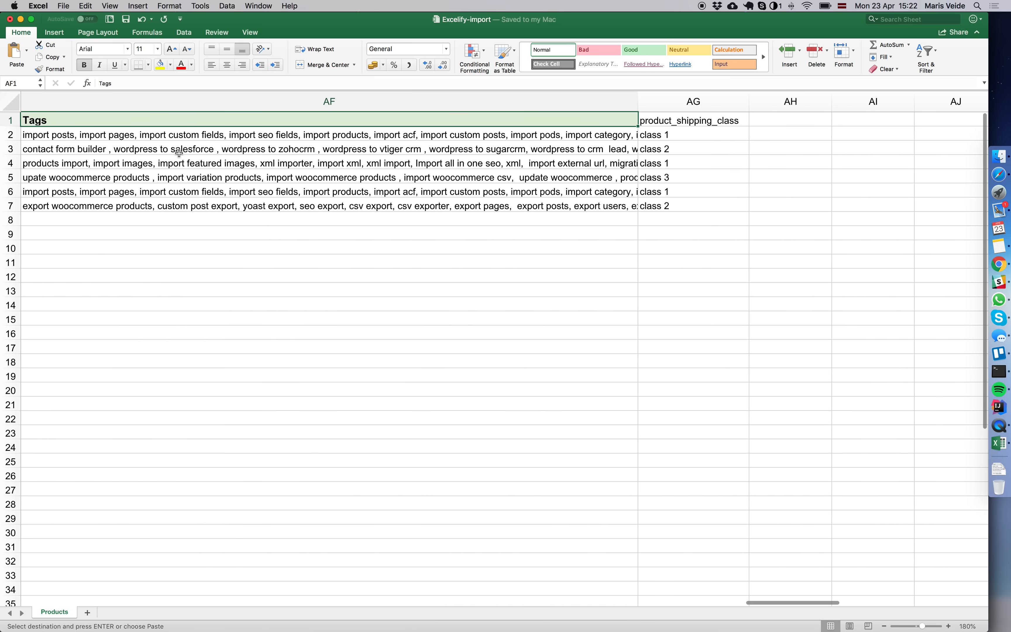
{"action": "scroll", "coordinate": [188, 151], "scroll_direction": "left", "scroll_amount": 15}
{"action": "key", "text": "super+Left"}
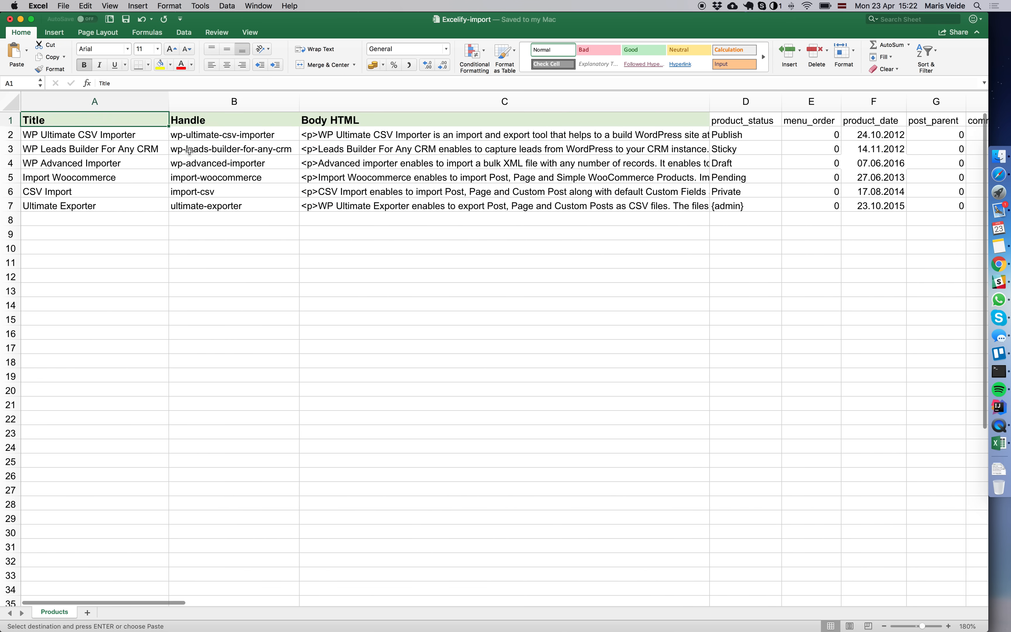
Switch to the Shopify admin in Chrome and open the installed Bulk Import Export Update with Excel app.
{"action": "left_click", "coordinate": [999, 263]}
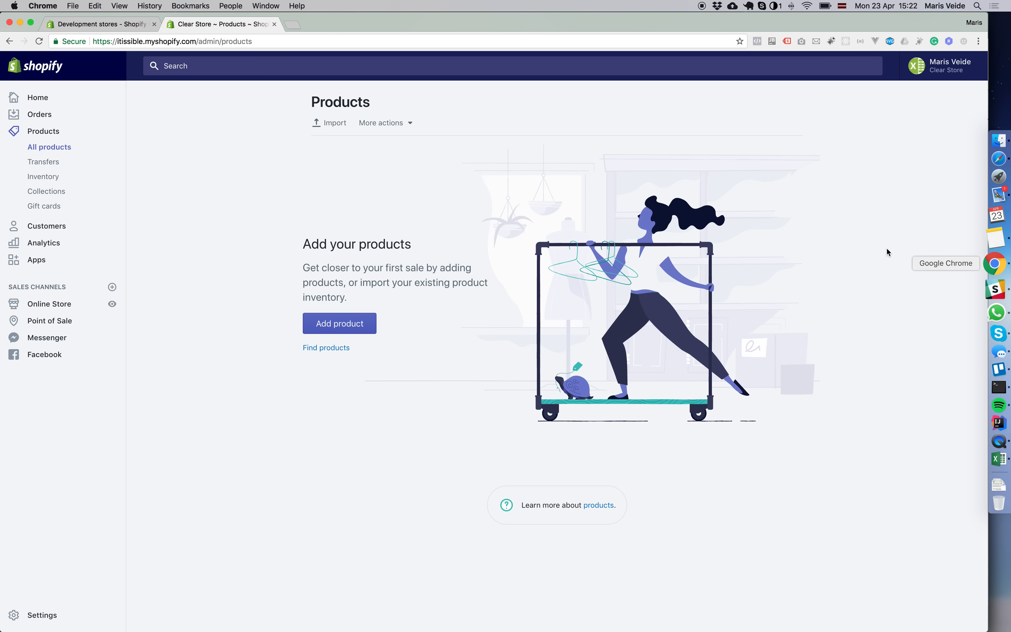
{"action": "left_click", "coordinate": [58, 263]}
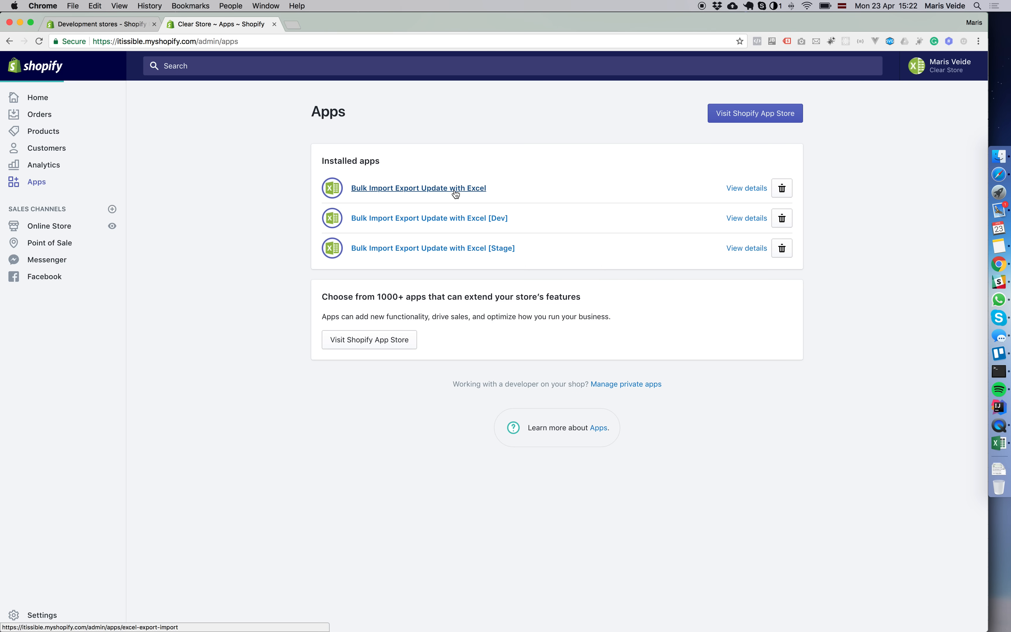
{"action": "left_click", "coordinate": [455, 193]}
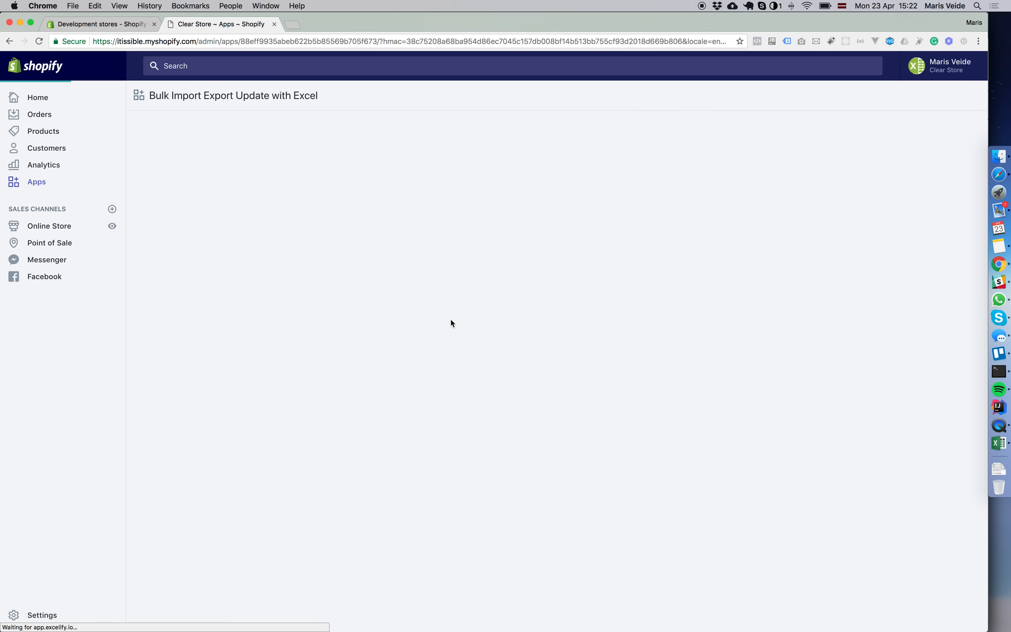
Cancel the pending import of Shopify-Import-Demo.xlsx.
{"action": "scroll", "coordinate": [450, 319], "scroll_direction": "down", "scroll_amount": 3}
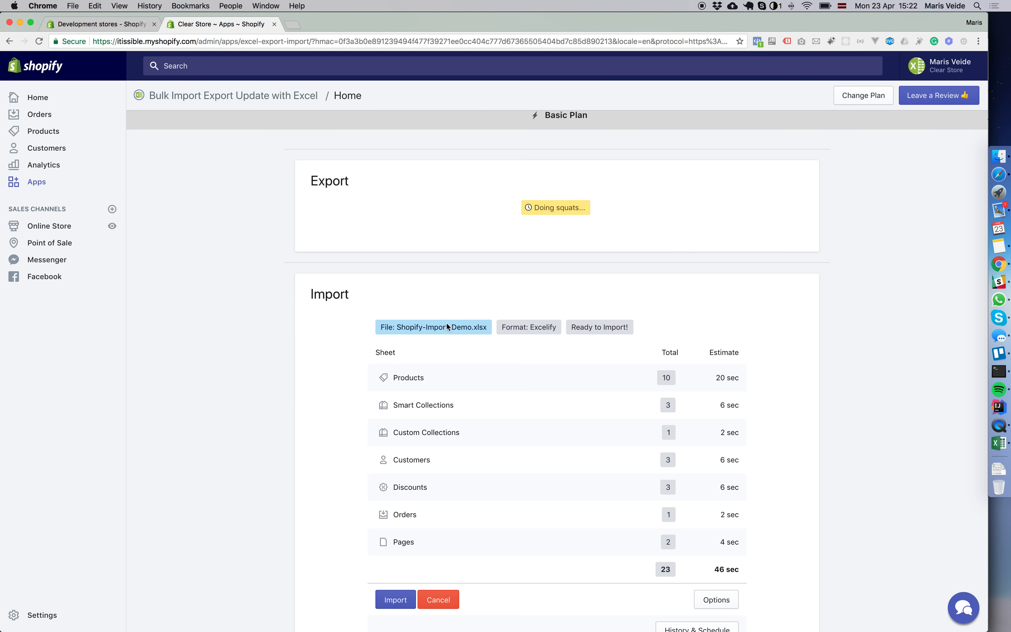
{"action": "scroll", "coordinate": [466, 391], "scroll_direction": "down", "scroll_amount": 3}
{"action": "left_click", "coordinate": [443, 434]}
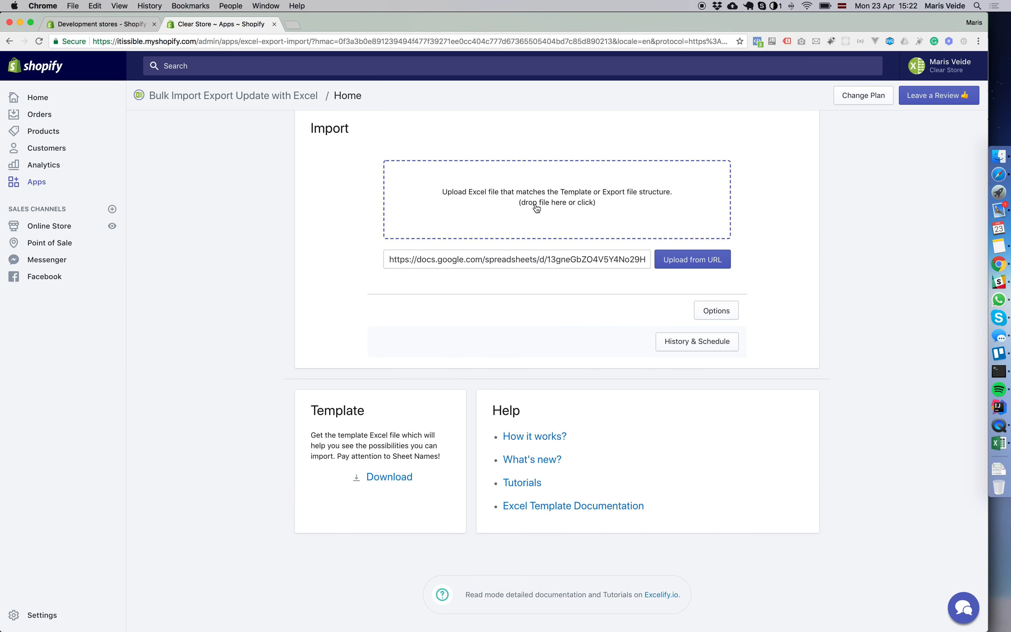
Upload Excelify-import.xlsx from the Downloads folder and start importing its Products sheet.
{"action": "left_click", "coordinate": [532, 207]}
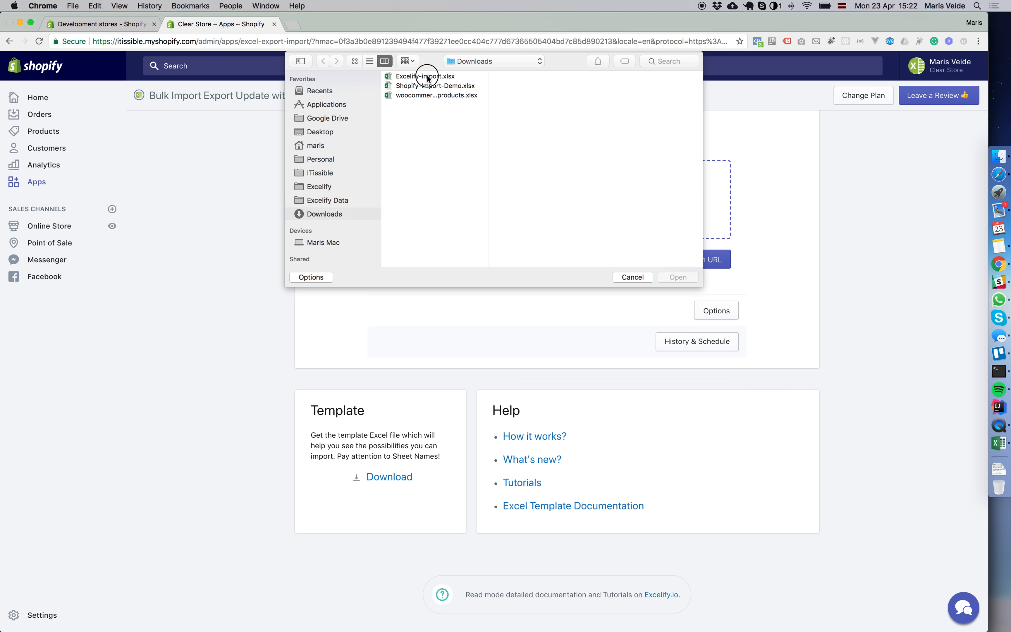
{"action": "double_click", "coordinate": [427, 77]}
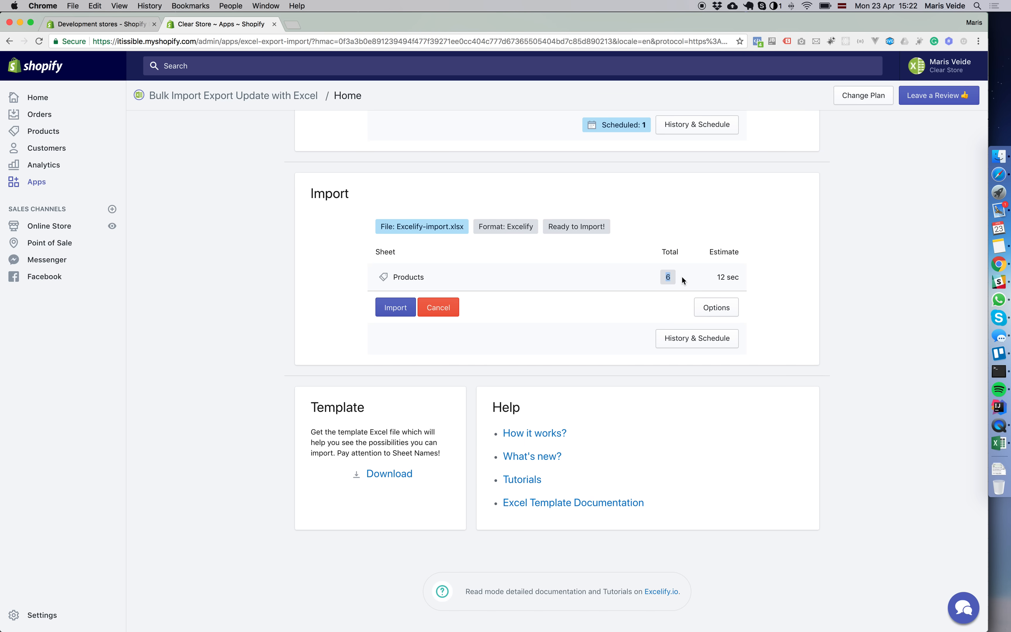
{"action": "left_click", "coordinate": [393, 308]}
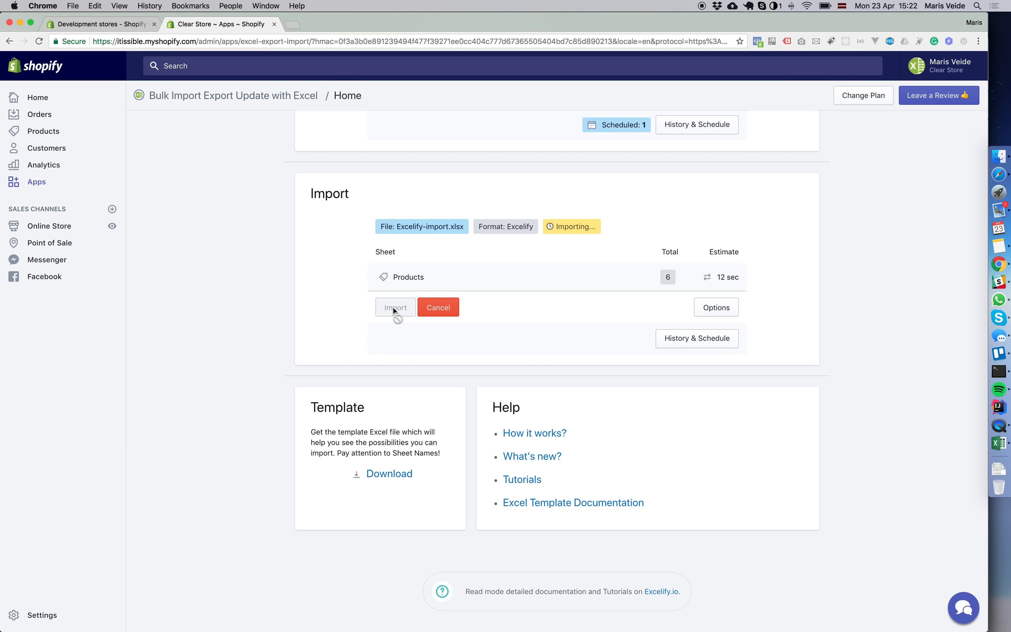
Open the store's product list in a separate tab, reload it, and check the import's status in the app.
{"action": "left_click", "coordinate": [47, 133], "text": "super"}
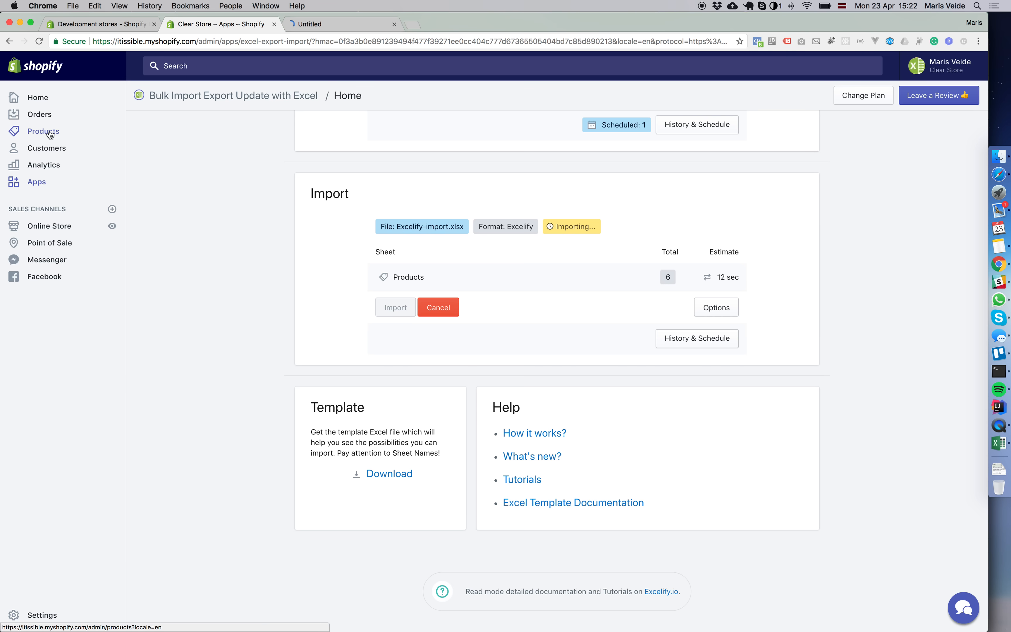
{"action": "key", "text": "ctrl+Tab"}
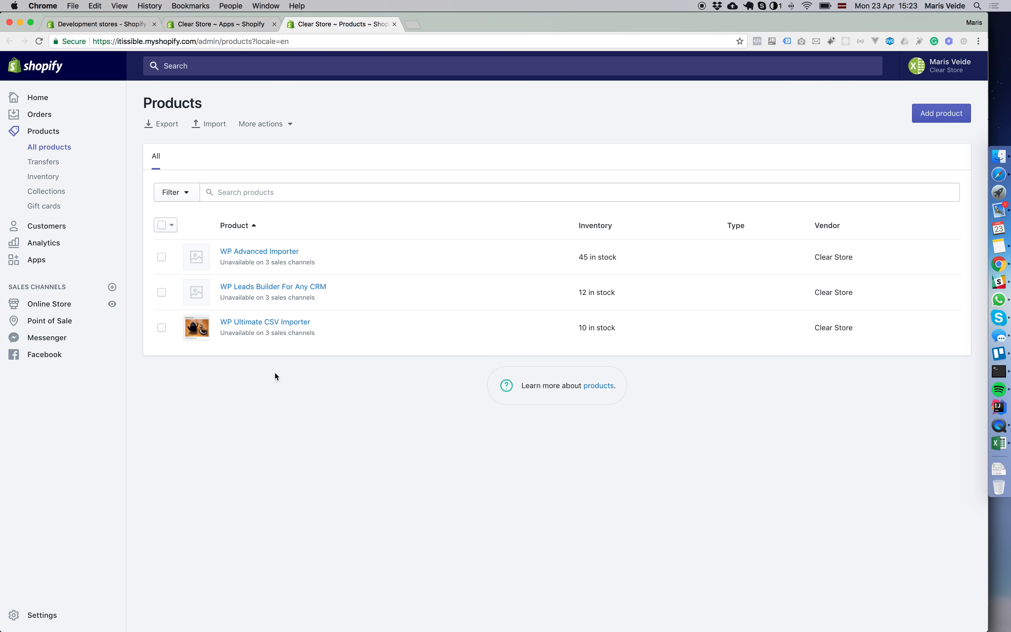
{"action": "key", "text": "super+r"}
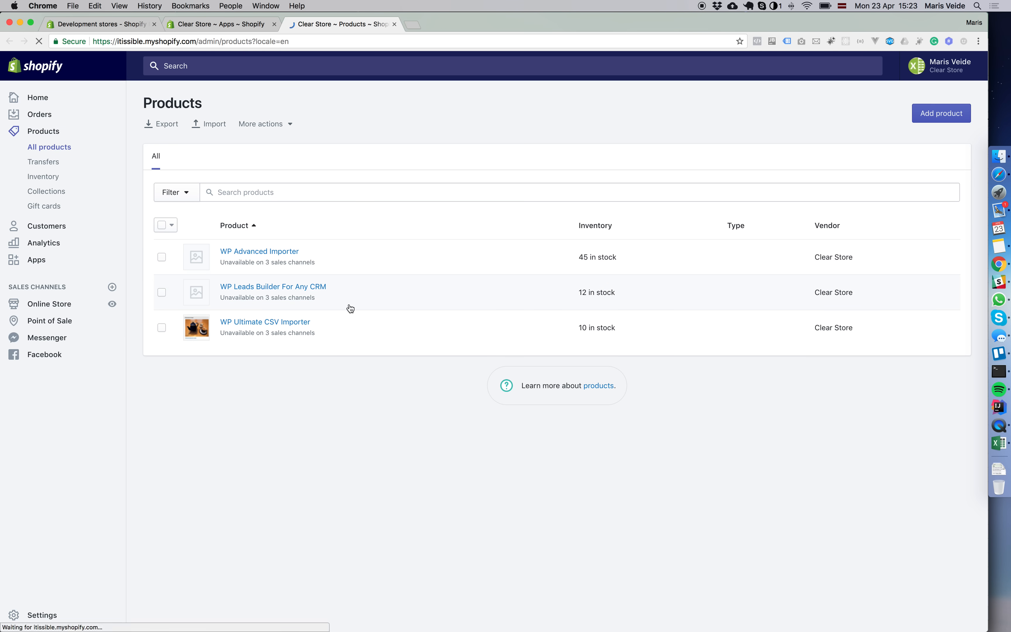
{"action": "left_click", "coordinate": [245, 24]}
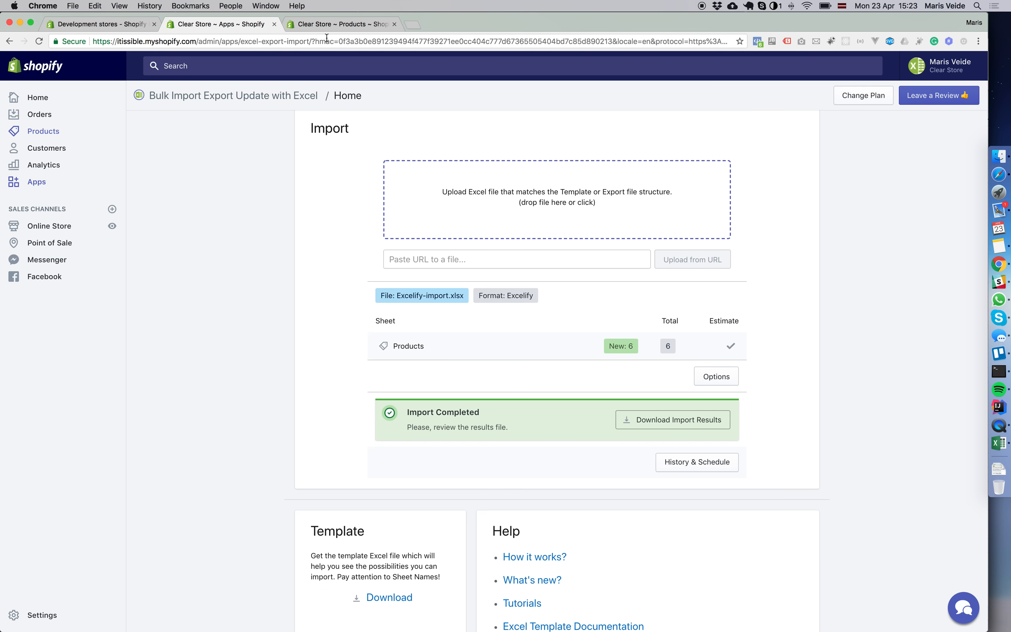
{"action": "left_click", "coordinate": [330, 24]}
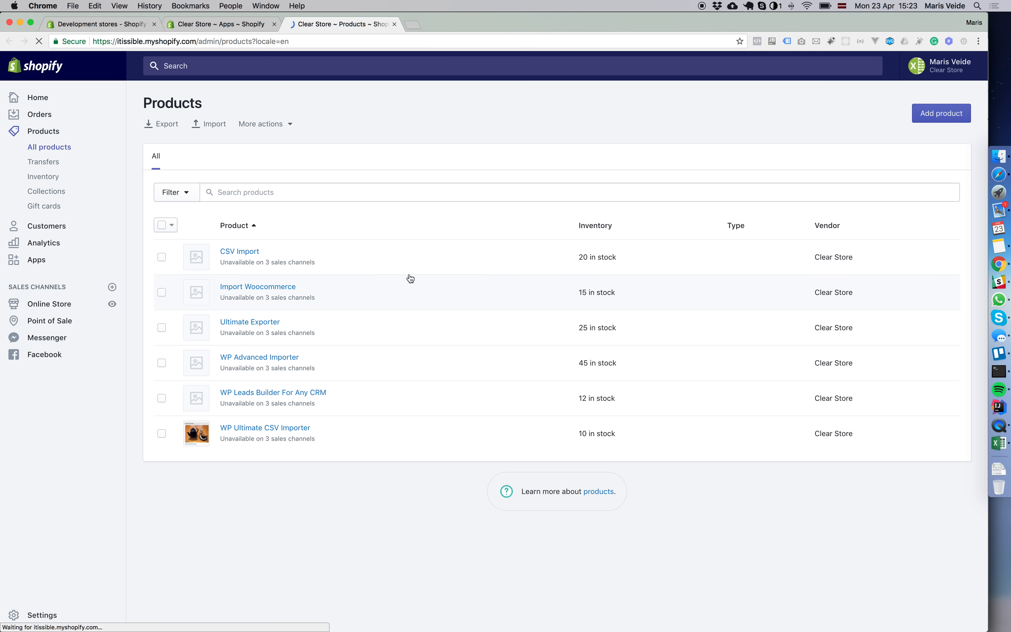
Review the imported WP Ultimate CSV Importer product's description, image, tags, prices, SKU, inventory and search engine listing URL.
{"action": "left_click", "coordinate": [269, 431]}
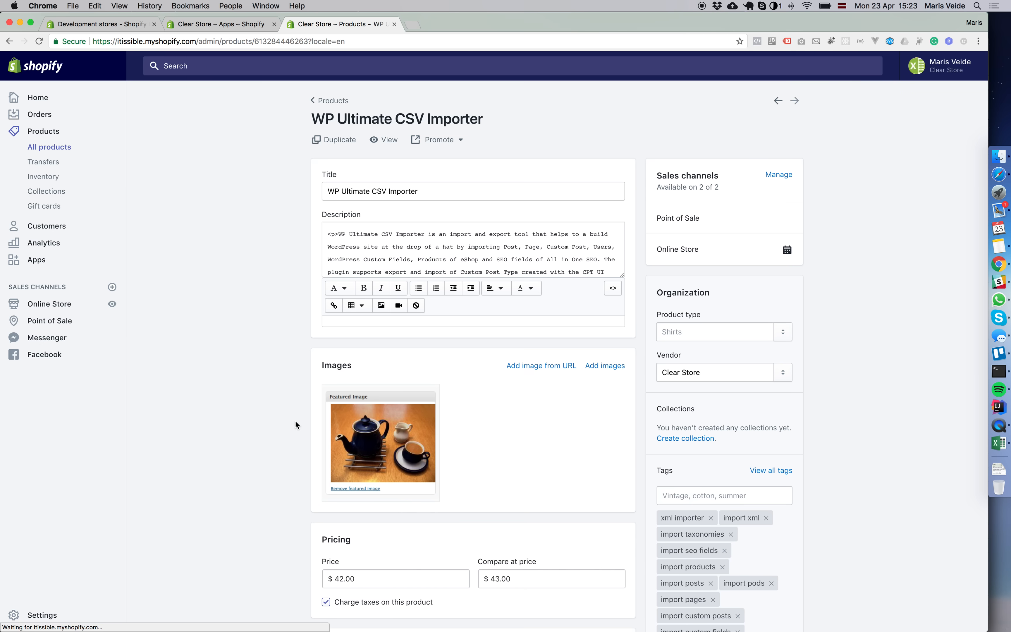
{"action": "scroll", "coordinate": [228, 419], "scroll_direction": "down", "scroll_amount": 5}
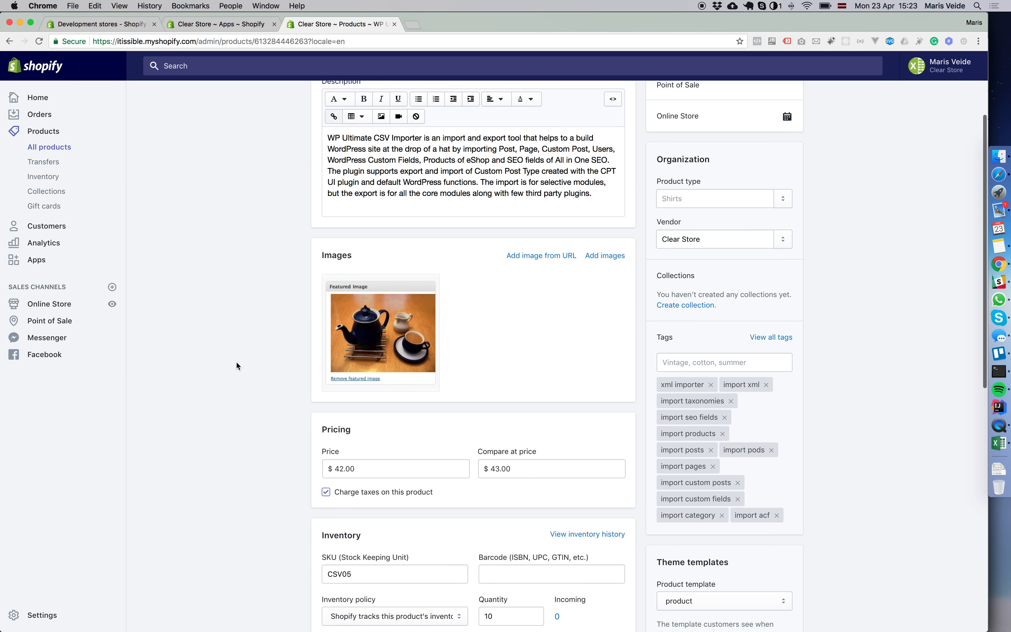
{"action": "scroll", "coordinate": [232, 361], "scroll_direction": "up", "scroll_amount": 4}
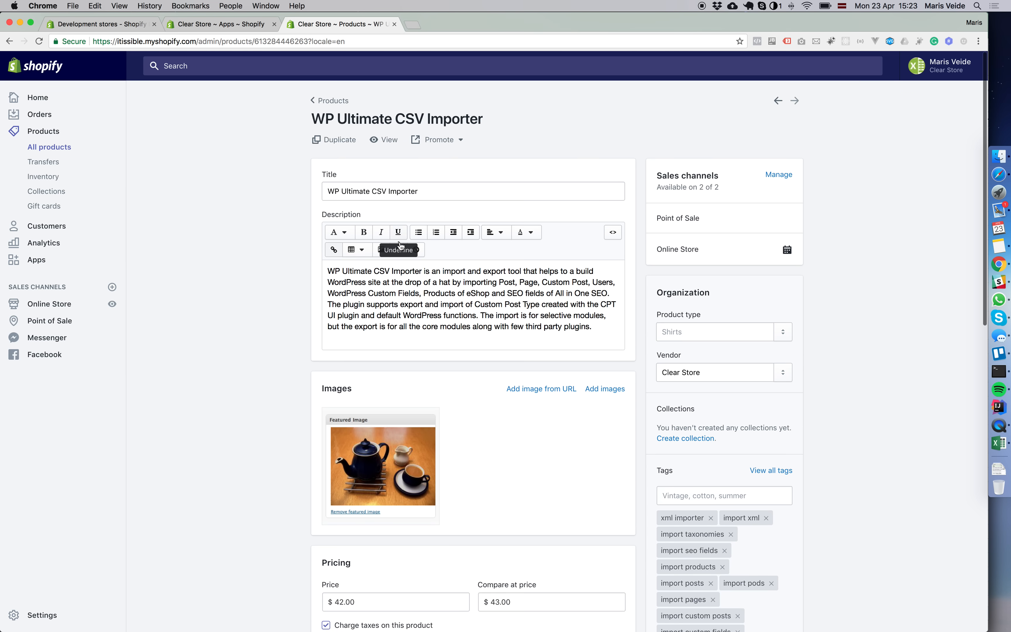
{"action": "scroll", "coordinate": [399, 251], "scroll_direction": "down", "scroll_amount": 10}
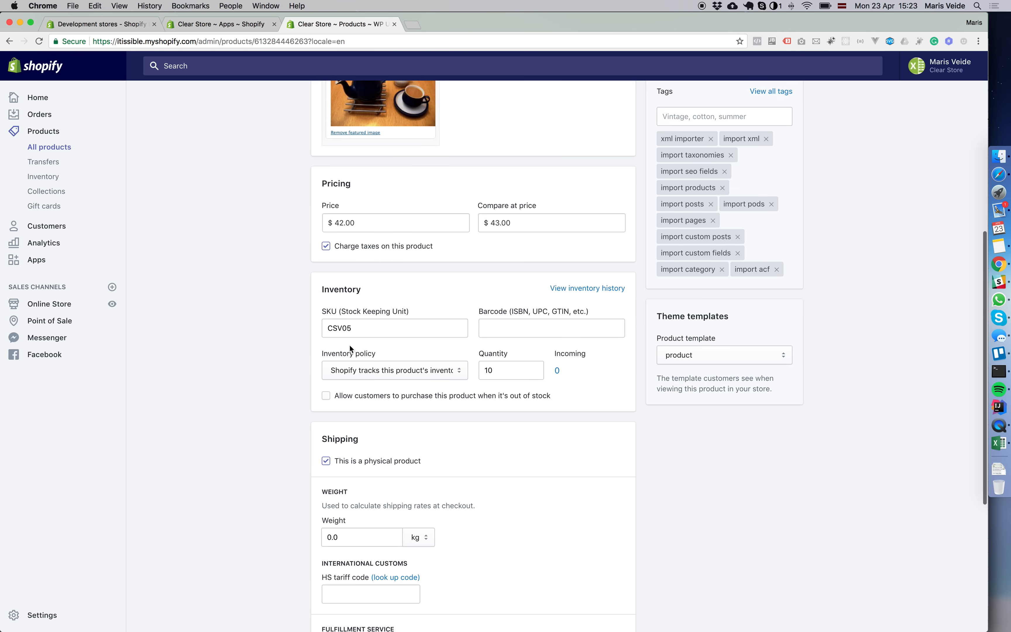
{"action": "double_click", "coordinate": [355, 329]}
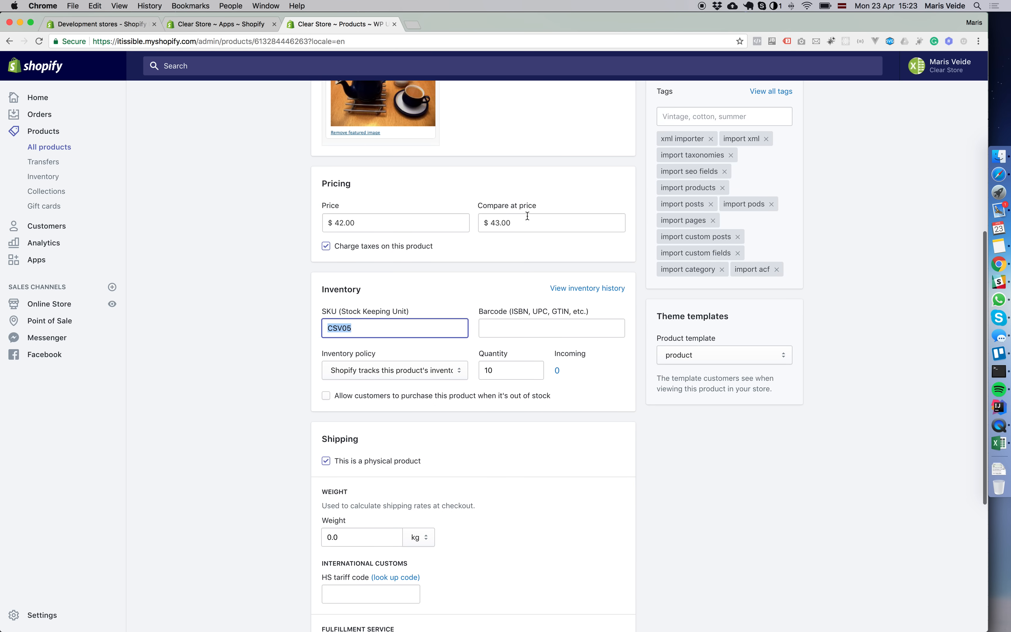
{"action": "left_click", "coordinate": [482, 440]}
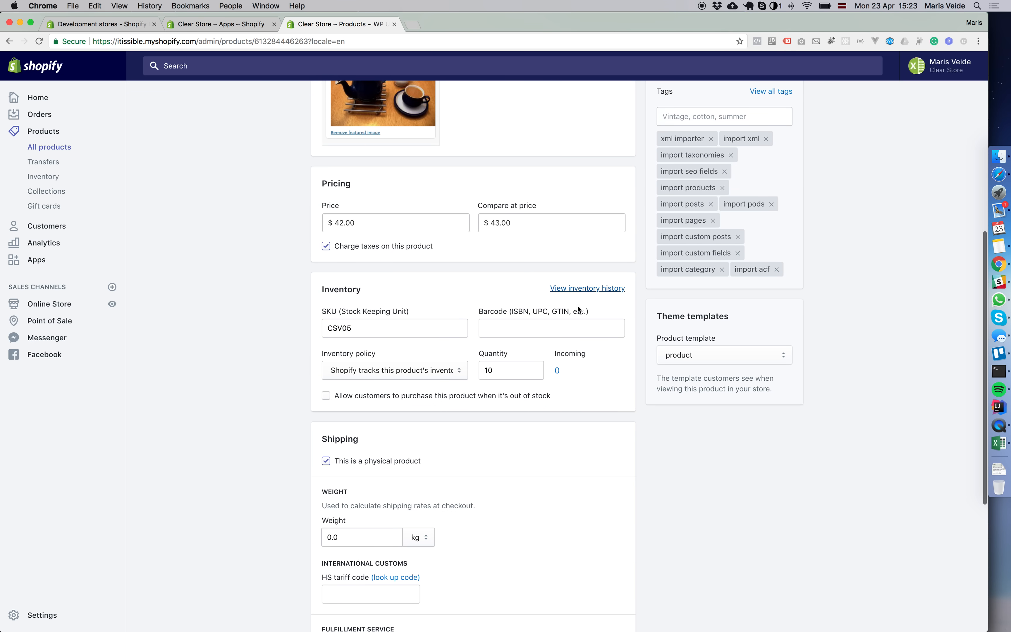
{"action": "scroll", "coordinate": [546, 345], "scroll_direction": "down", "scroll_amount": 6}
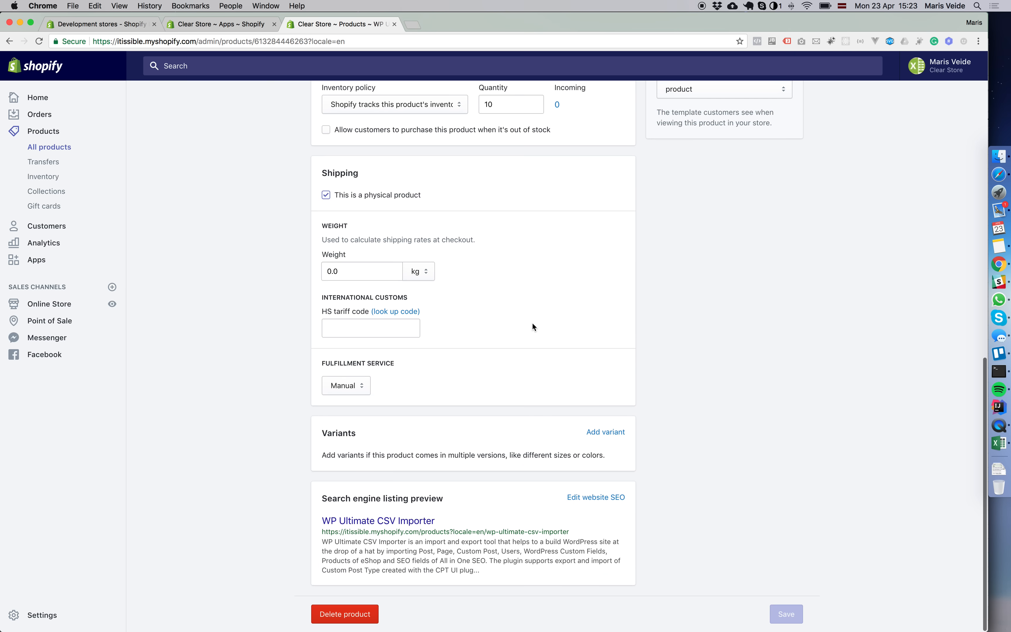
{"action": "left_click_drag", "start_coordinate": [487, 533], "coordinate": [568, 531]}
{"action": "left_click", "coordinate": [571, 533]}
{"action": "scroll", "coordinate": [488, 510], "scroll_direction": "up", "scroll_amount": 20}
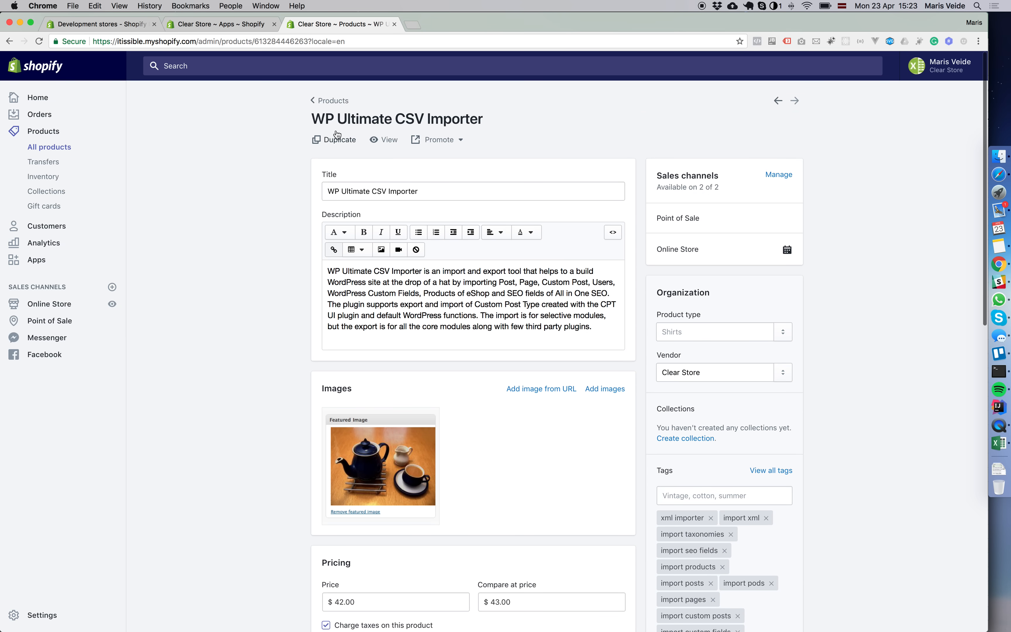
{"action": "left_click", "coordinate": [242, 26]}
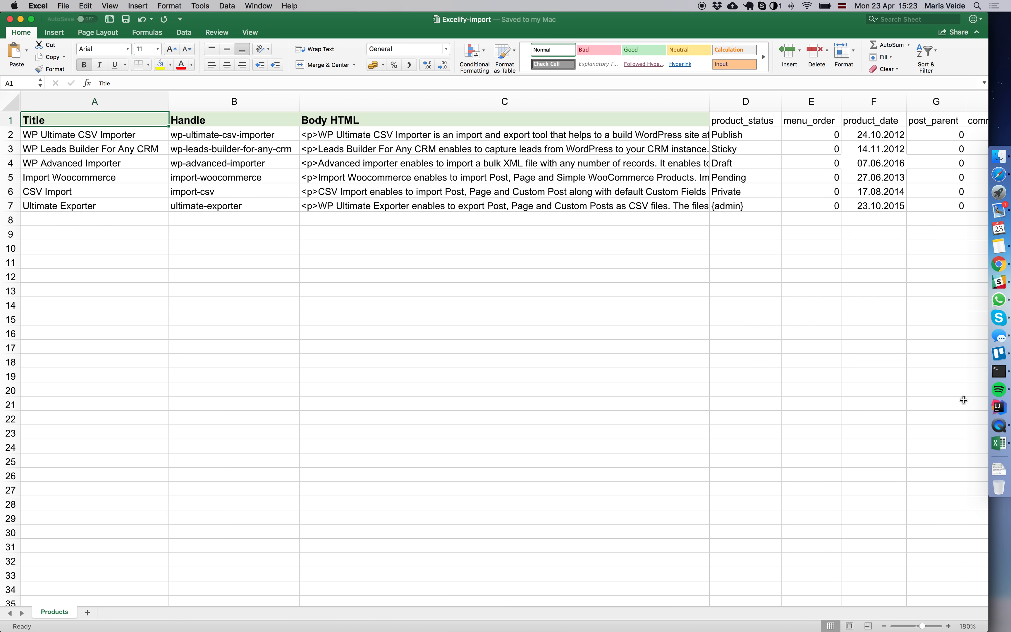
{"action": "left_click", "coordinate": [1006, 428]}
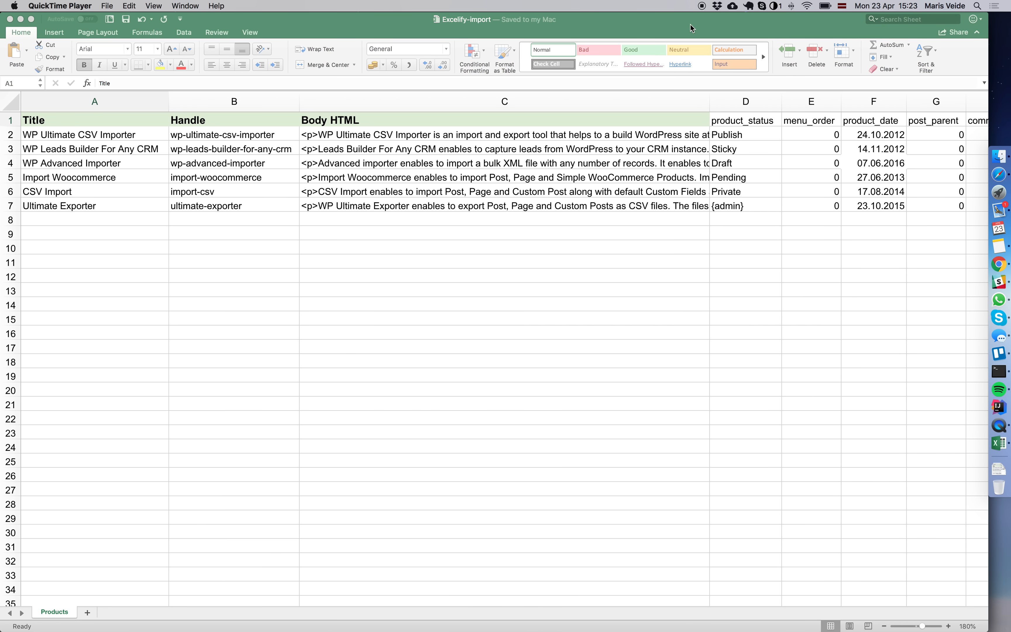